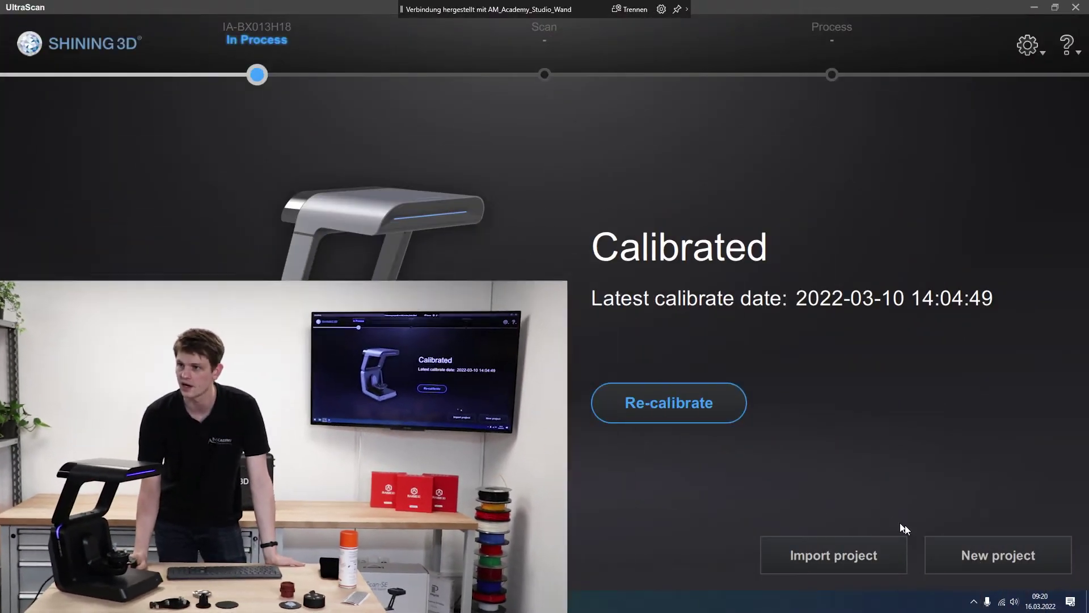
- Start a new scanning project from the calibrated start screen
click(959, 554)
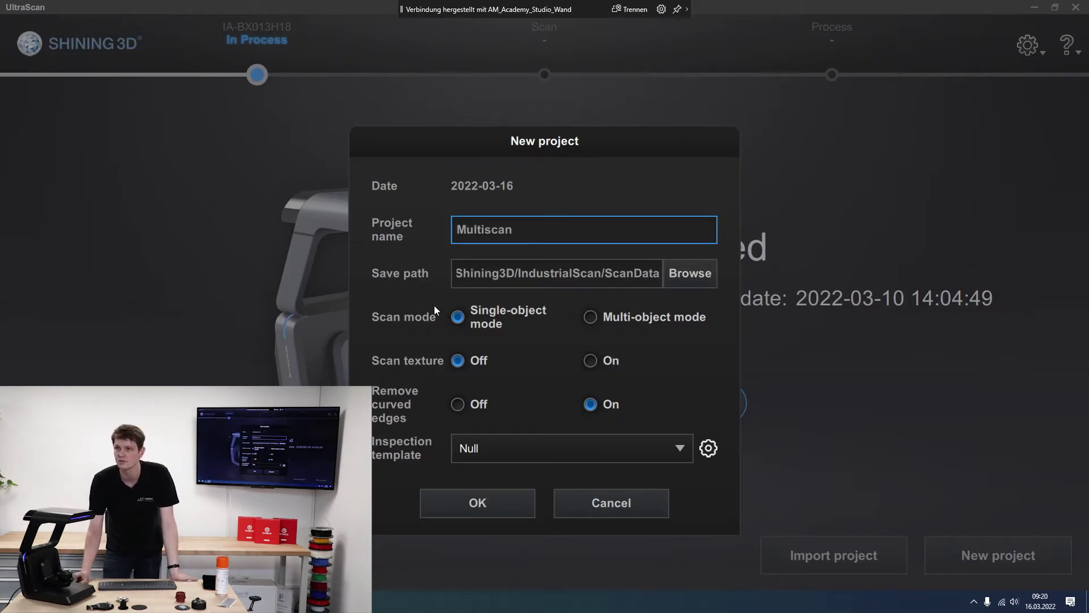
- Create the Multiscan project in multi-object mode
click(593, 315)
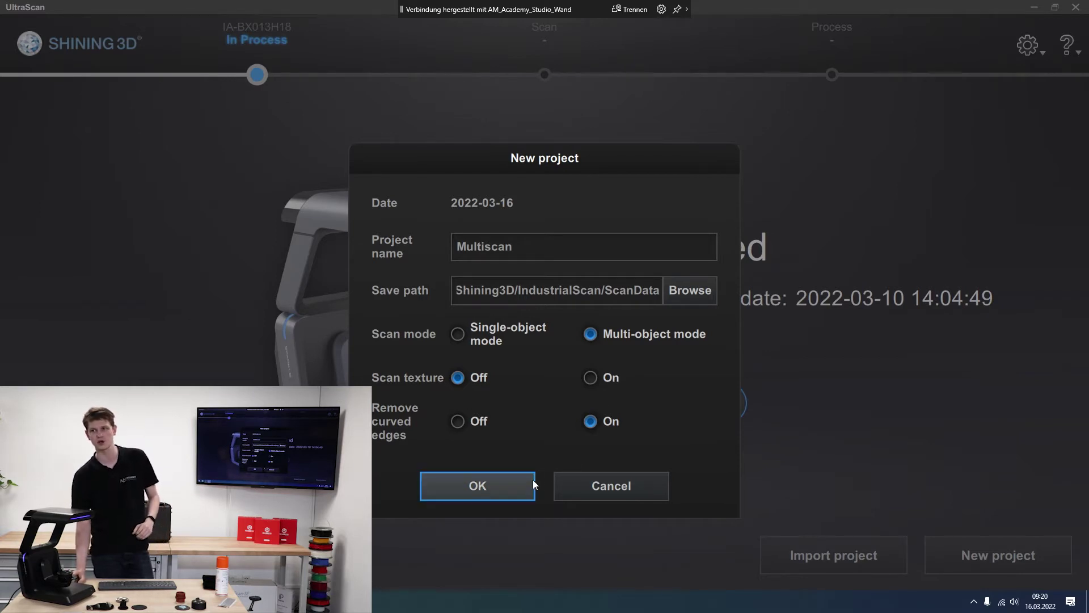
click(516, 483)
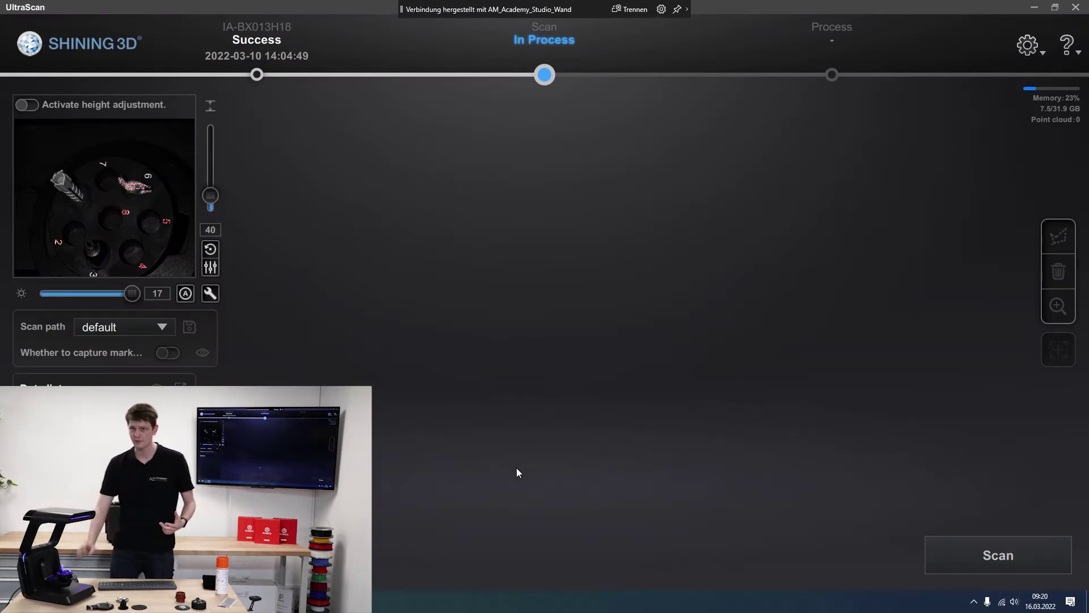
- Set the scan height to 4 with height adjustment, then turn adjustment back off
click(29, 103)
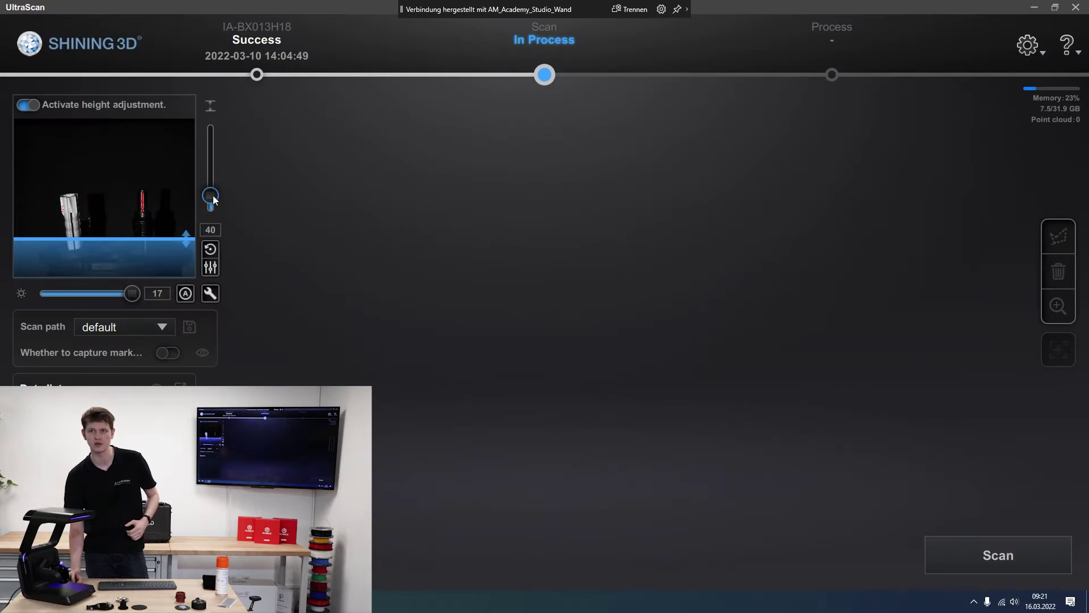
drag(212, 199, 209, 214)
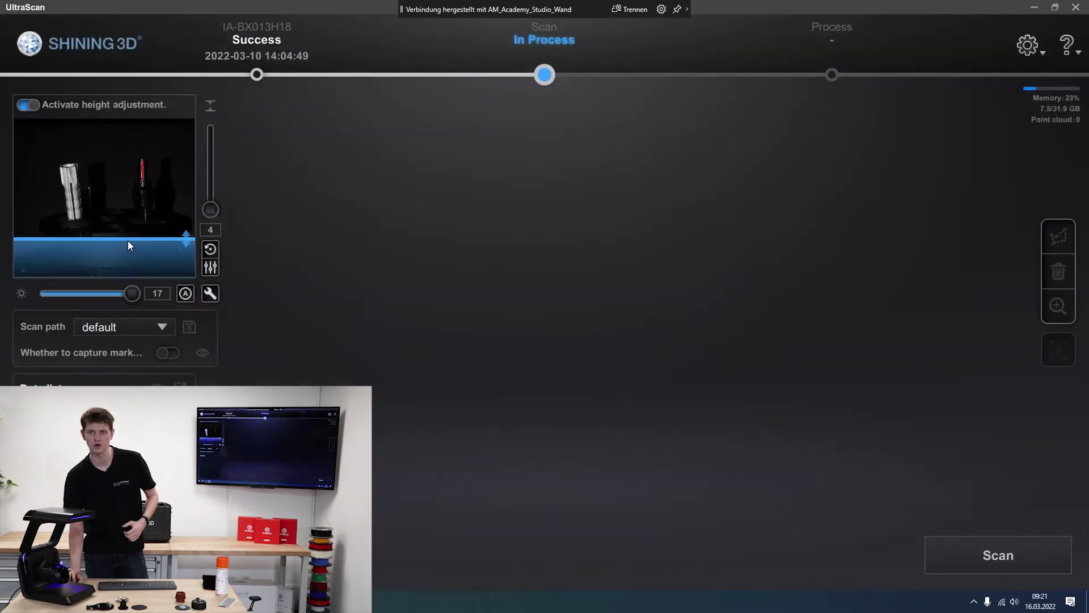
drag(128, 240, 133, 229)
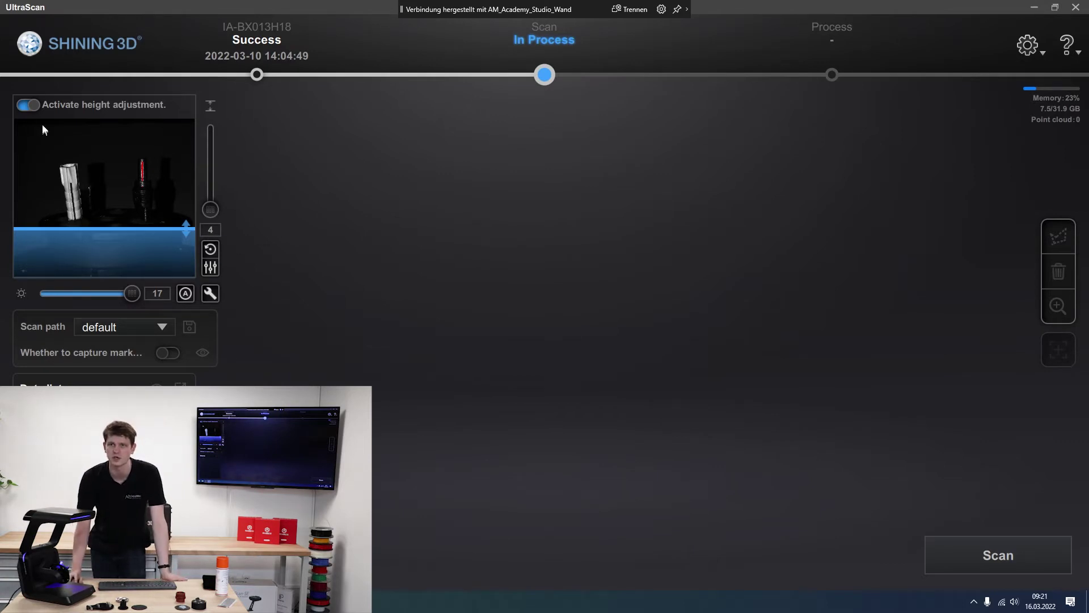
click(28, 104)
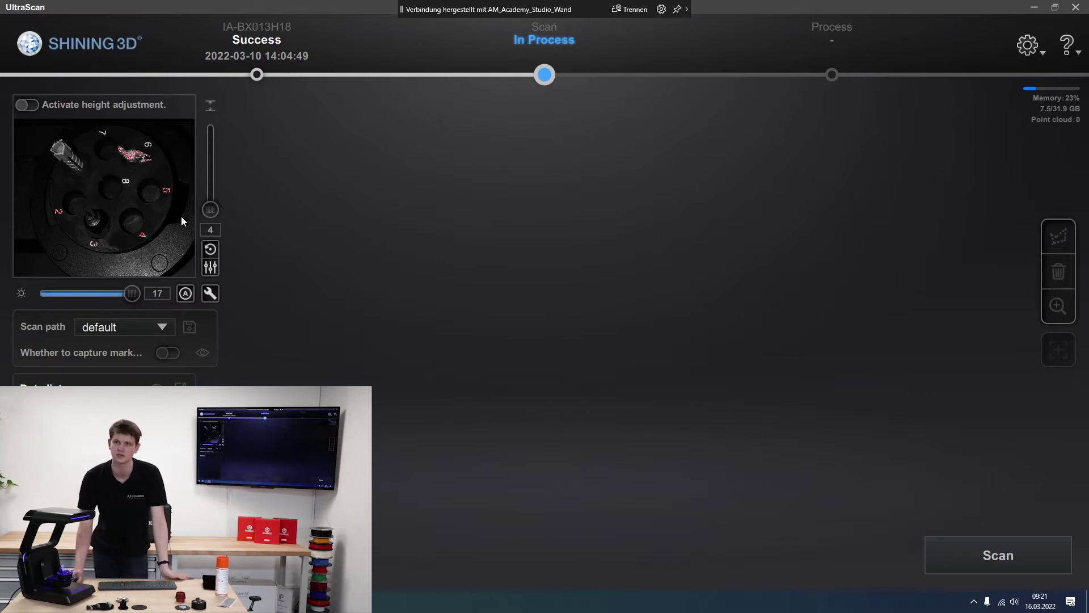
- Lower the camera brightness from 17 to 14 and start the scan
drag(137, 294, 121, 298)
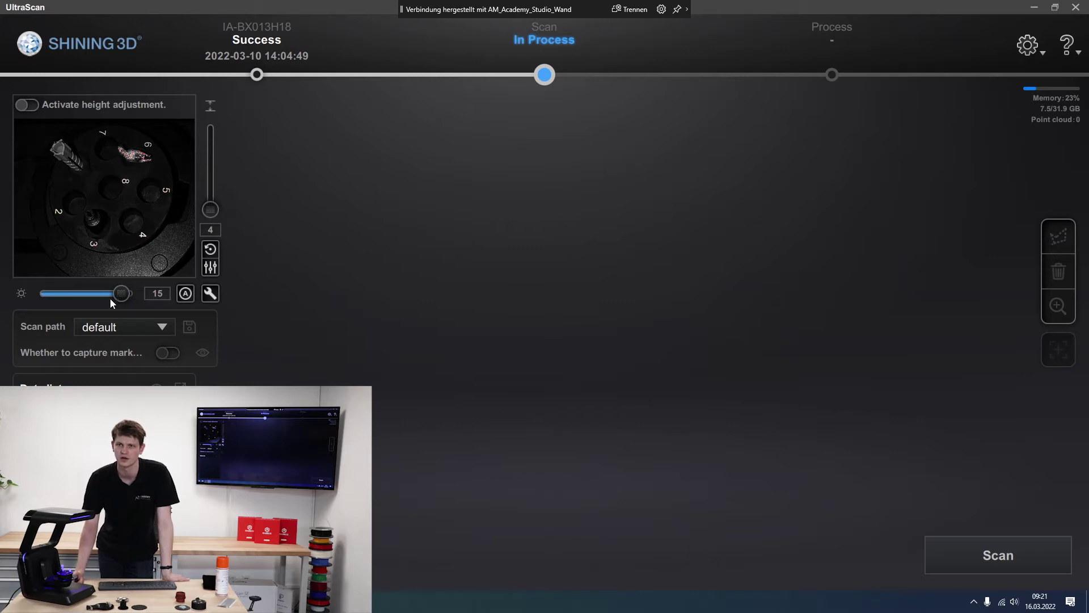
click(110, 297)
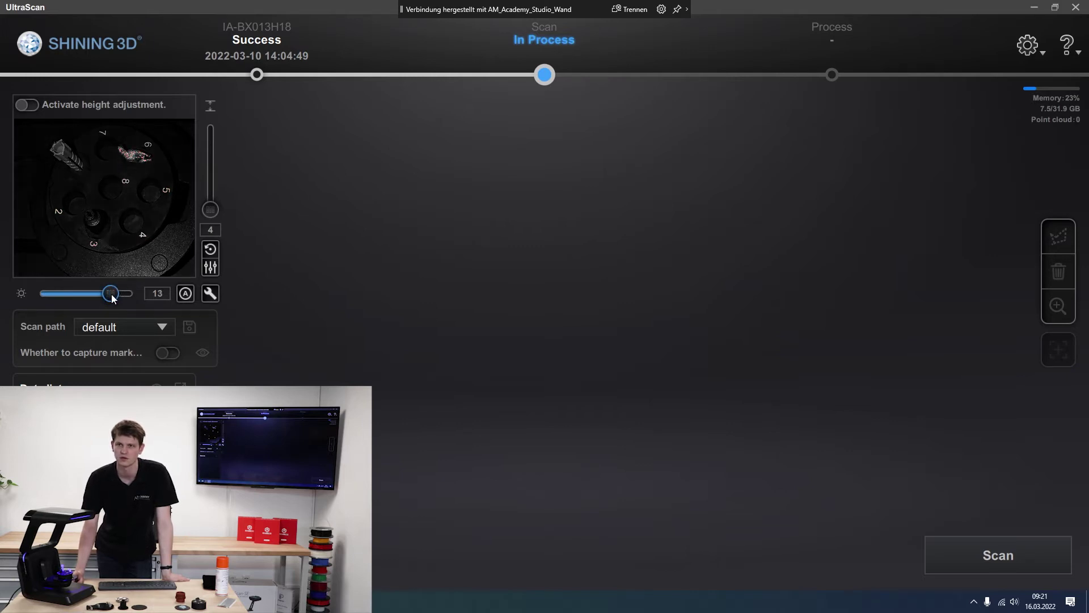
drag(113, 298, 119, 299)
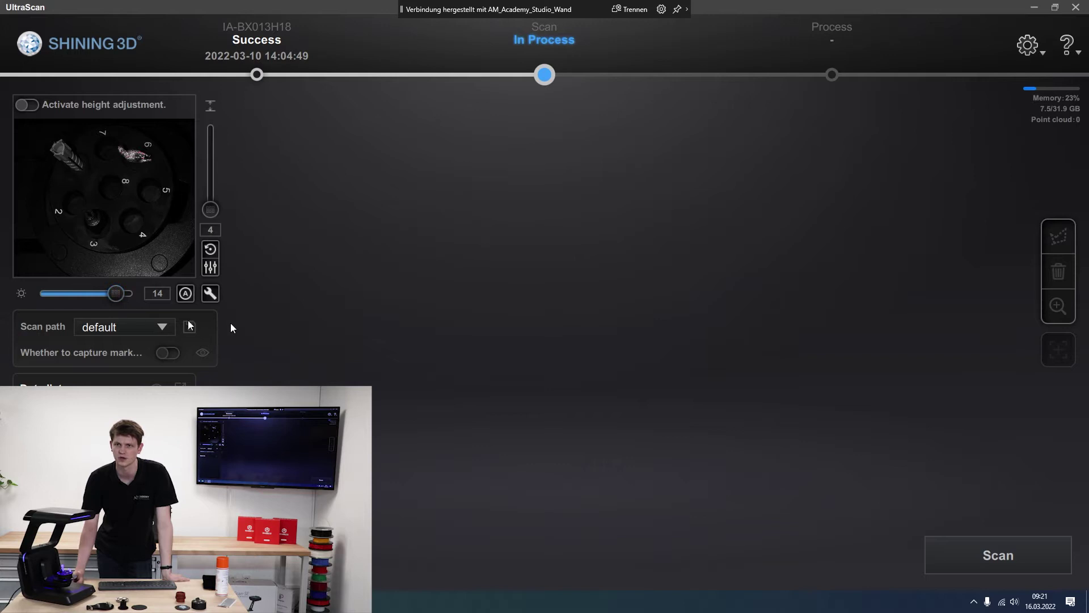
click(979, 550)
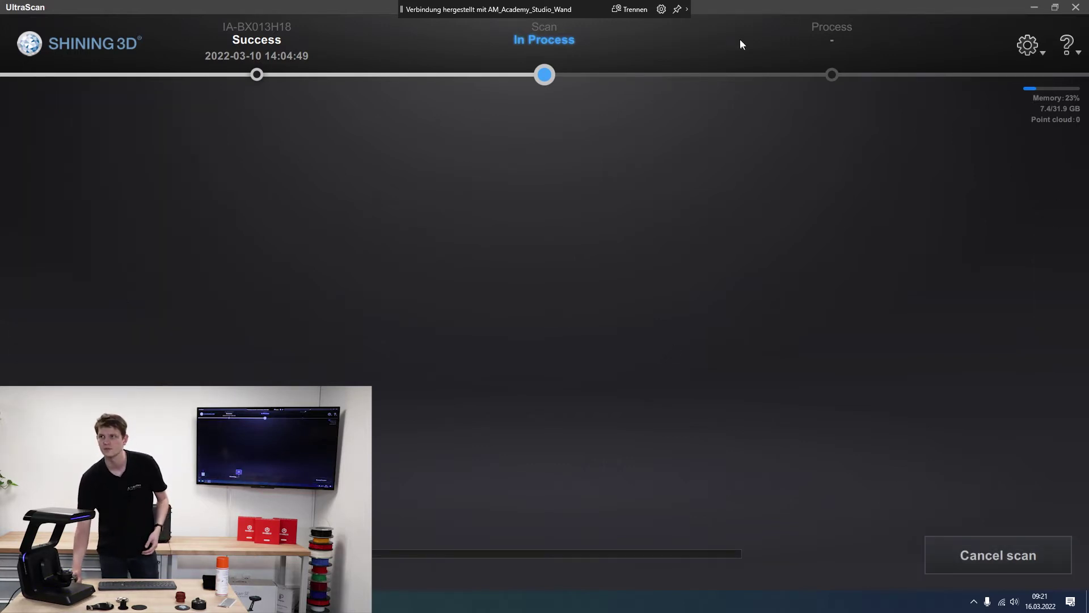
- Scan the turntable objects into a roughly 2.6-million-point cloud and dismiss the options tip
click(678, 9)
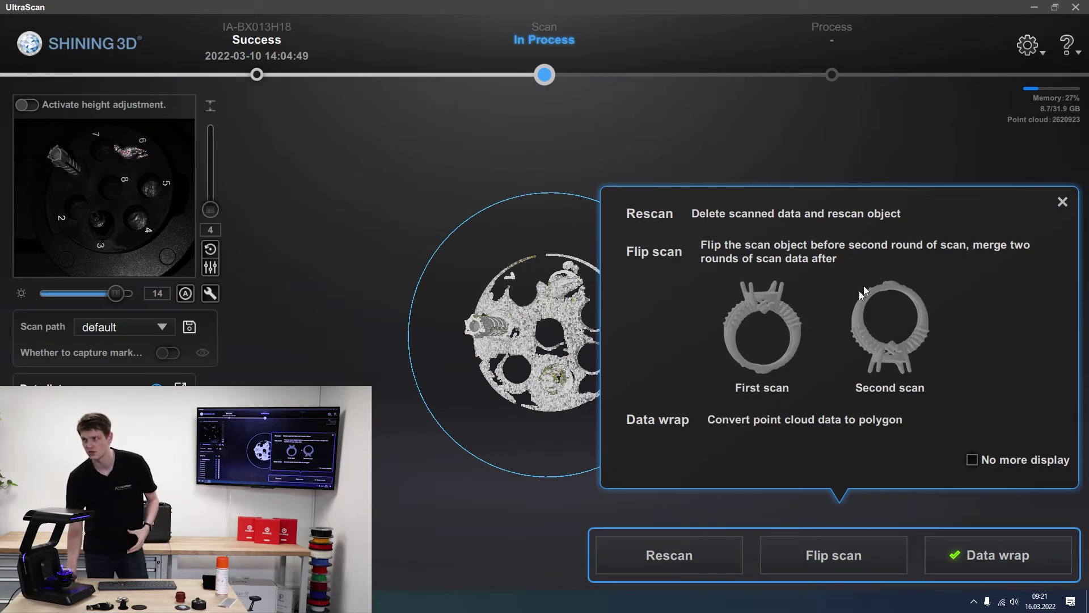
click(1063, 202)
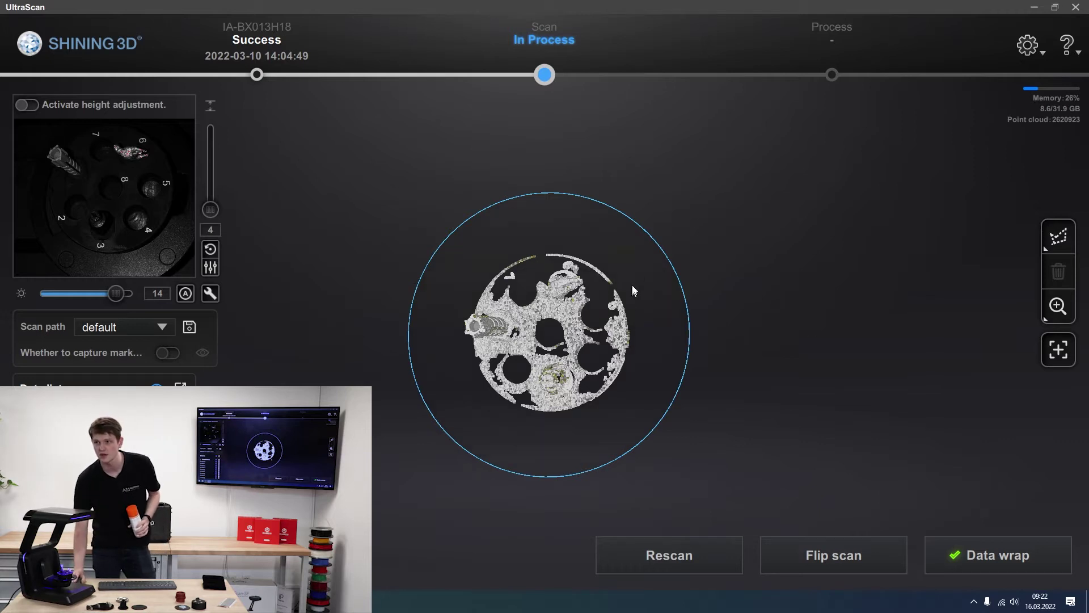
drag(634, 290, 773, 341)
scroll(654, 318, up, 6)
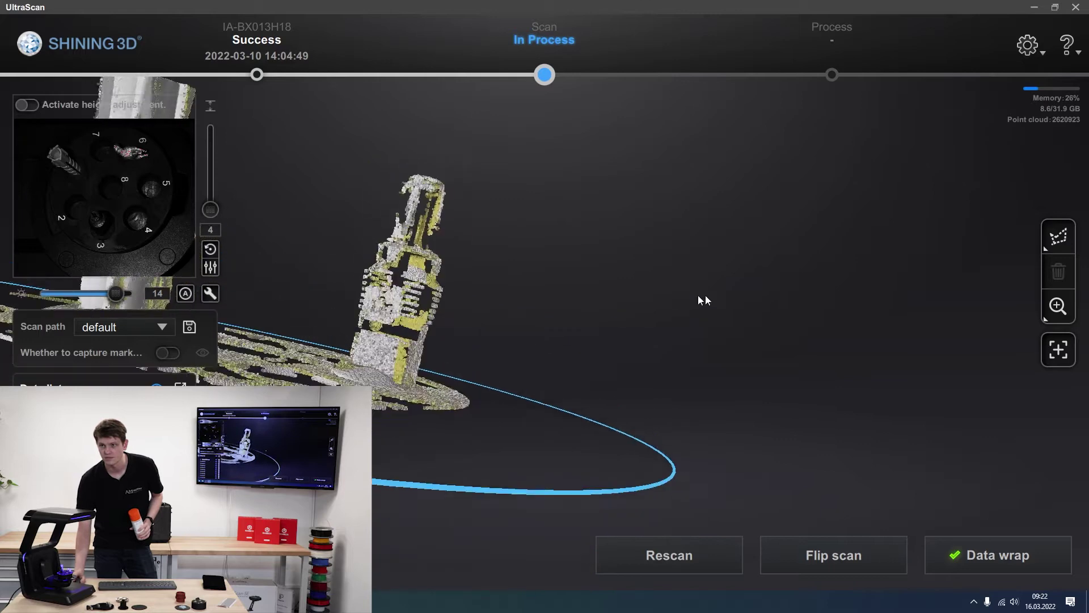
drag(701, 300, 405, 368)
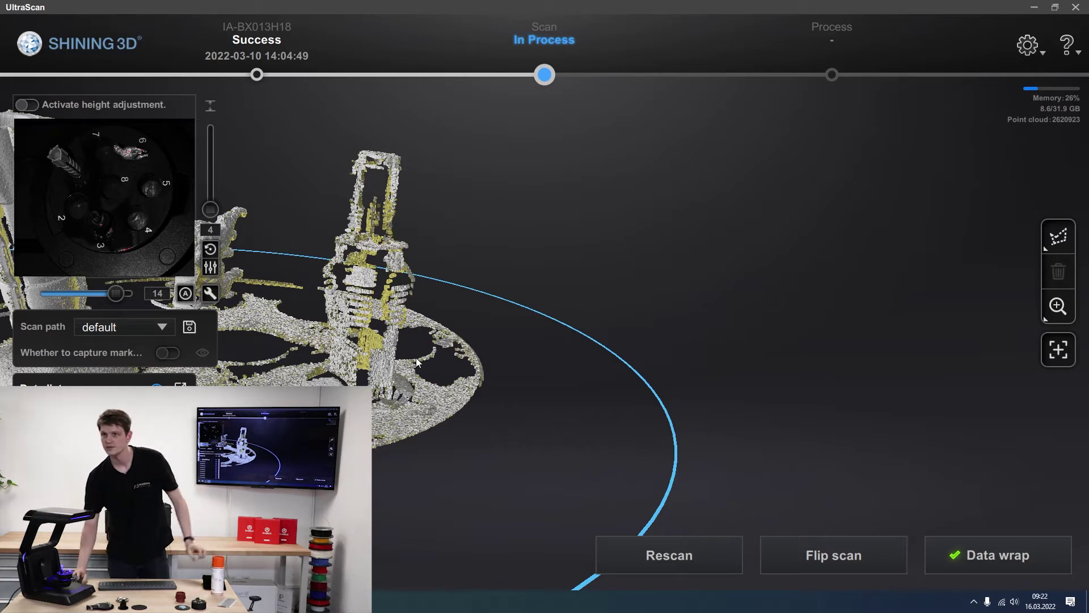
click(624, 568)
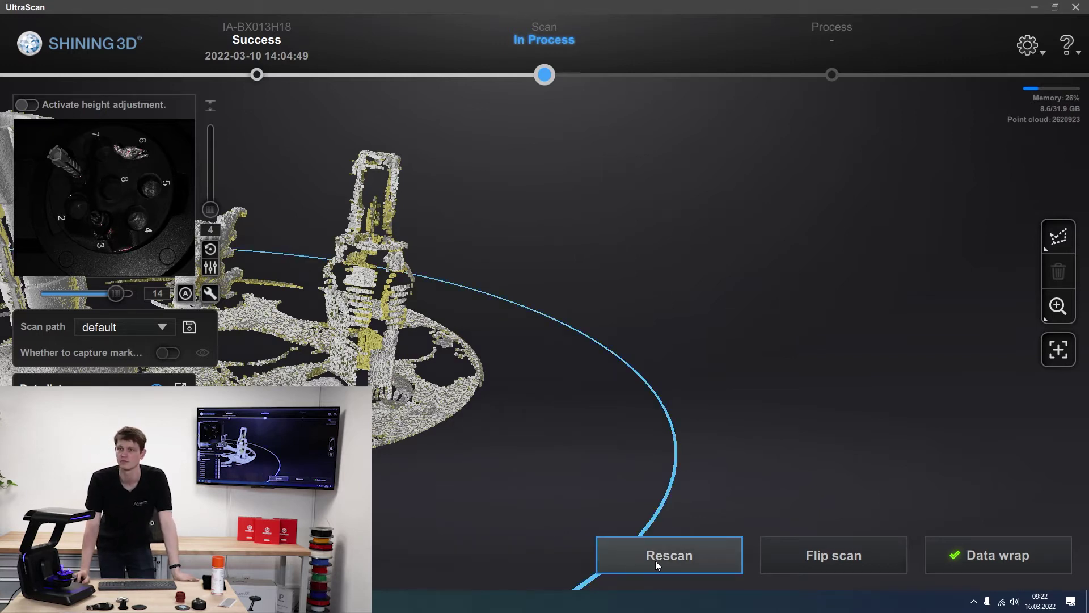
- Rescan the turntable objects, dismiss the tip, and zoom in on the 3,592,165-point cloud
click(678, 569)
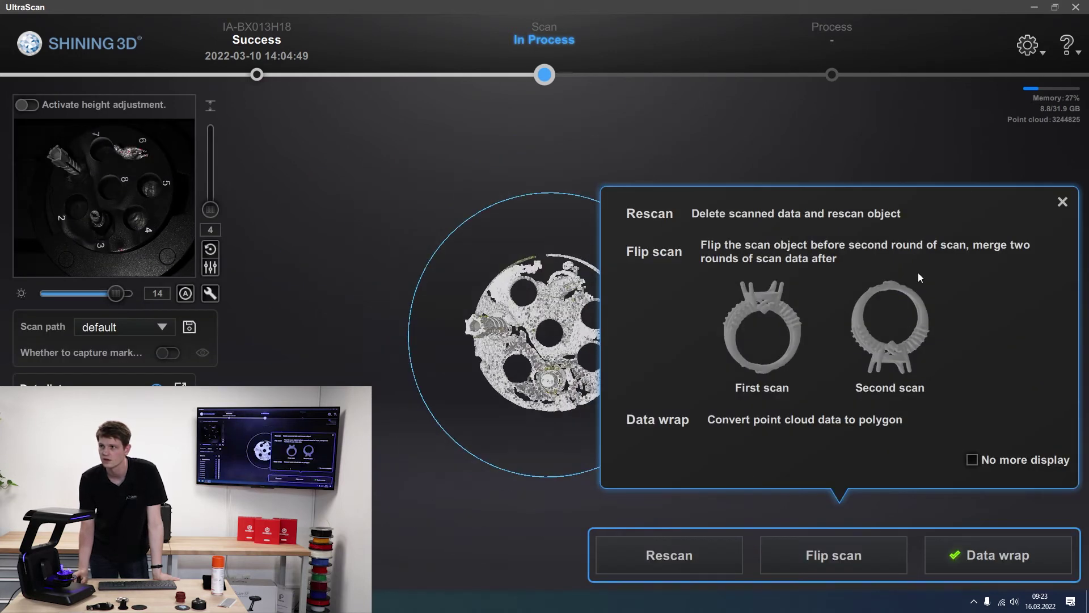
click(1063, 202)
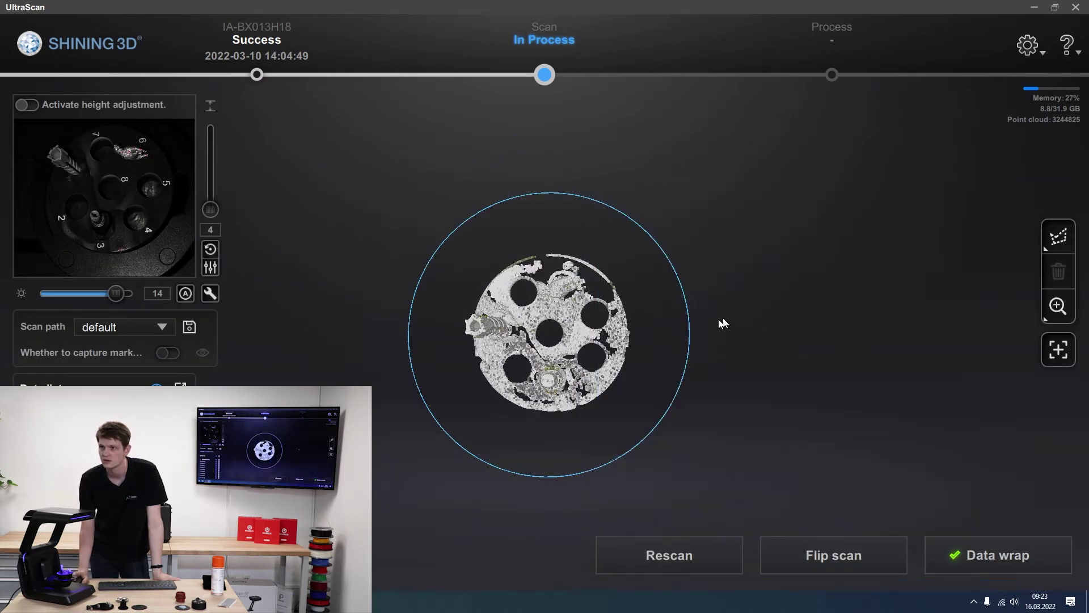
drag(721, 324, 474, 290)
- Add four scan passes from new angles, growing the cloud to 4,891,581 points
click(1058, 349)
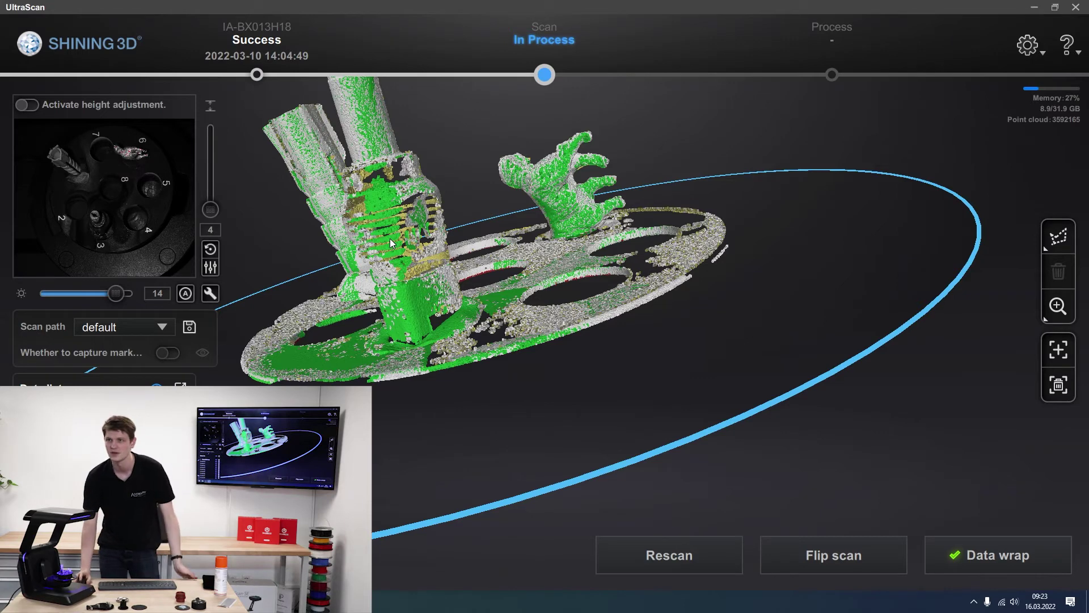
drag(390, 239, 521, 291)
click(1059, 350)
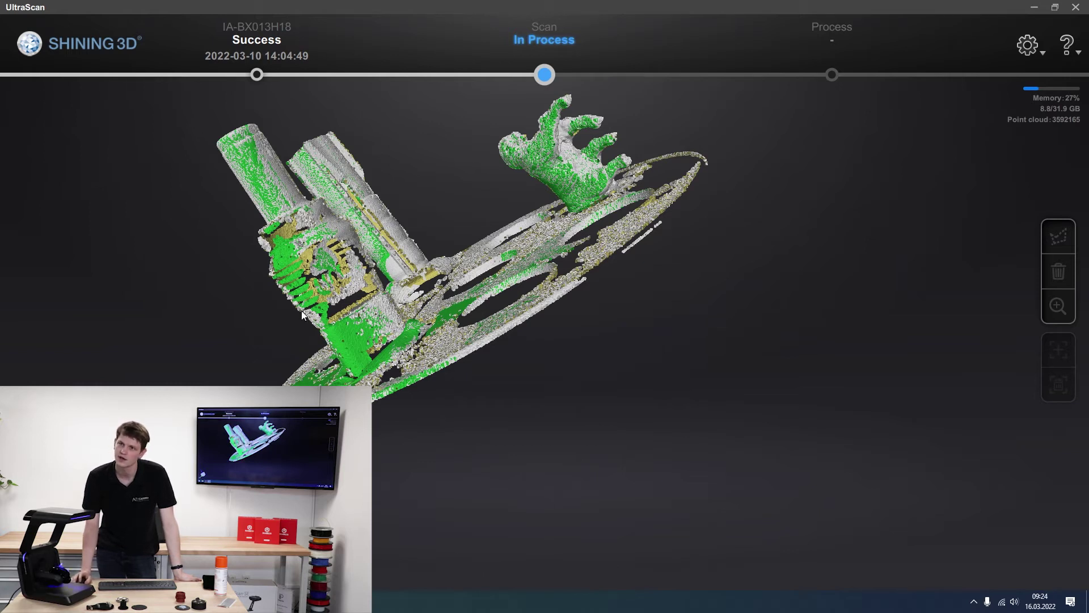
drag(302, 293, 851, 300)
click(1044, 355)
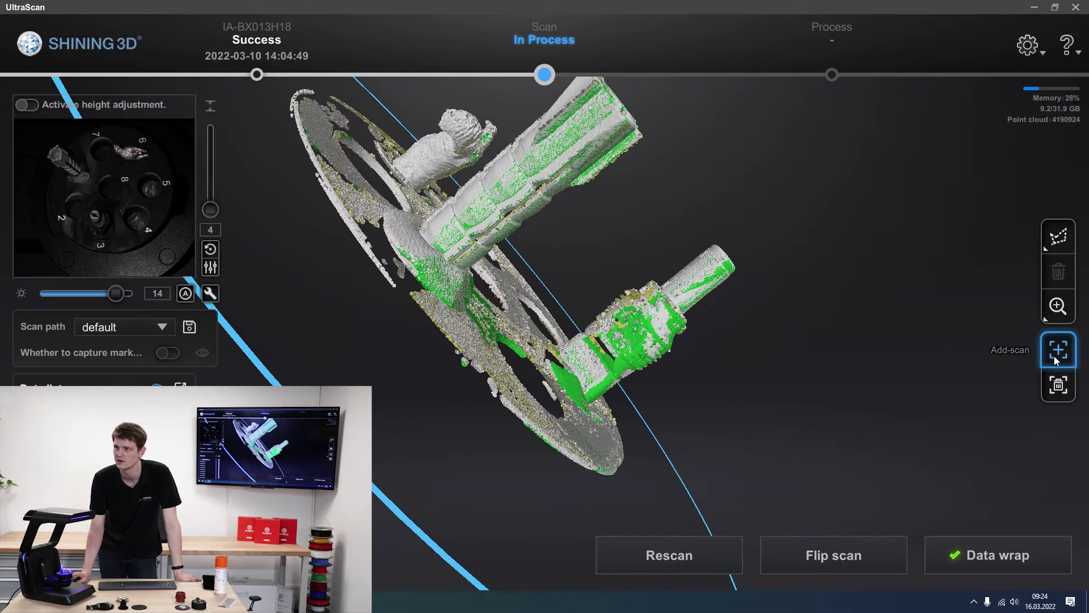
click(1058, 349)
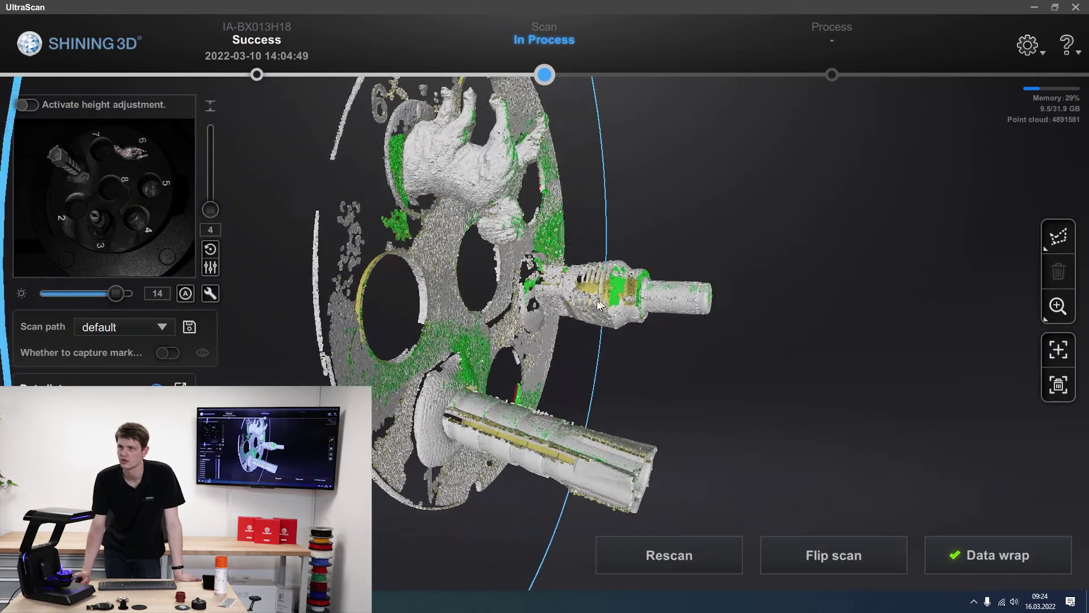
- Add another scan pass, growing the point cloud to 5,653,422 points
drag(522, 345, 592, 344)
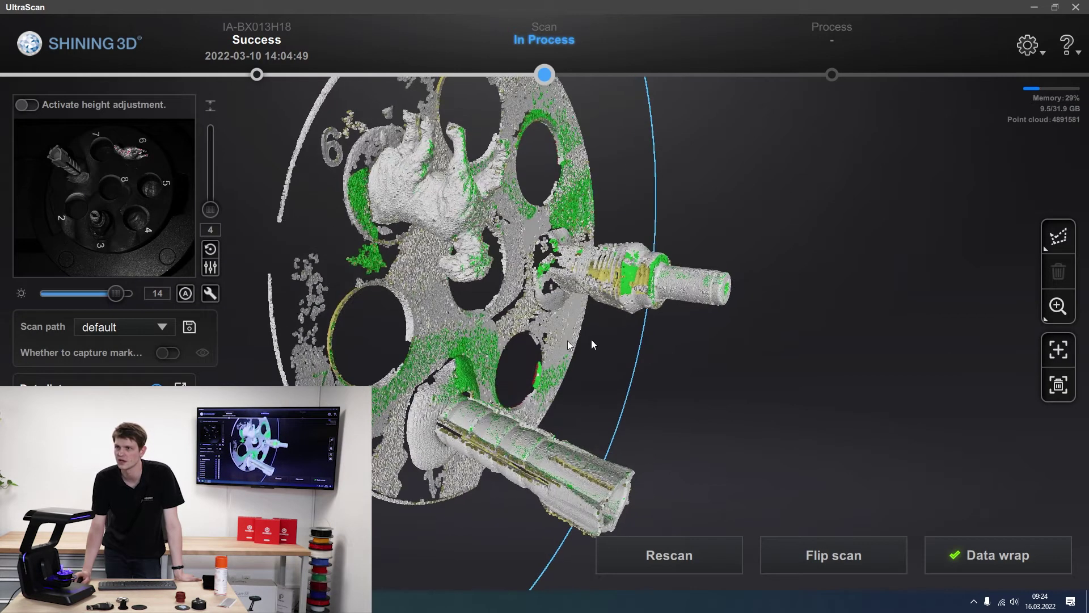
click(1058, 349)
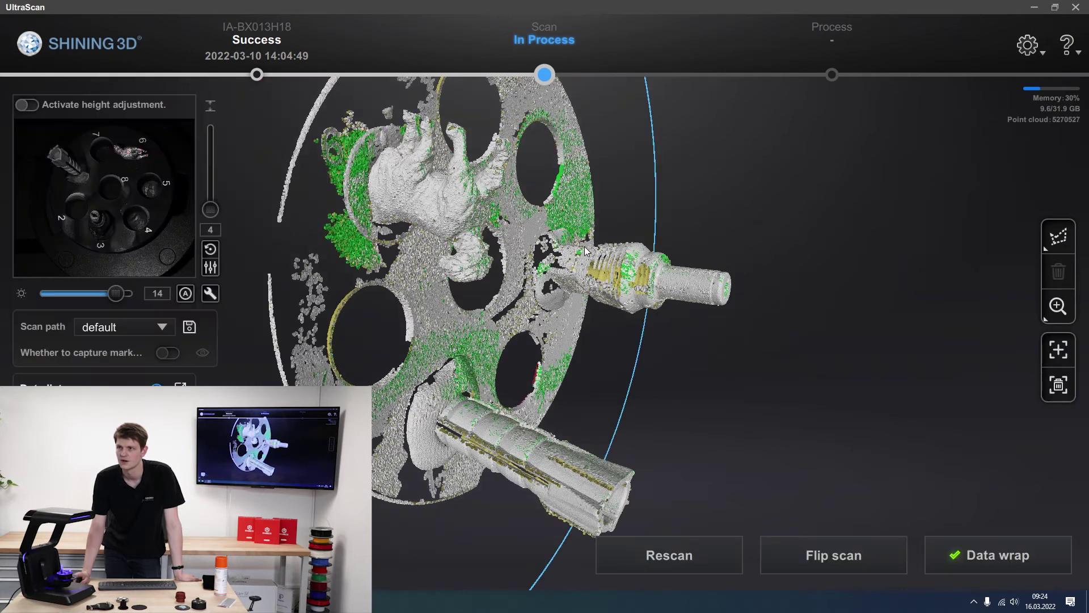
mouse_move(638, 223)
mouse_down()
mouse_move(628, 365)
mouse_move(644, 203)
mouse_move(709, 256)
mouse_move(822, 289)
mouse_move(777, 364)
mouse_move(625, 235)
mouse_up()
drag(783, 311, 836, 291)
- Add one more scan pass and check the added data from a top-down view
click(1059, 350)
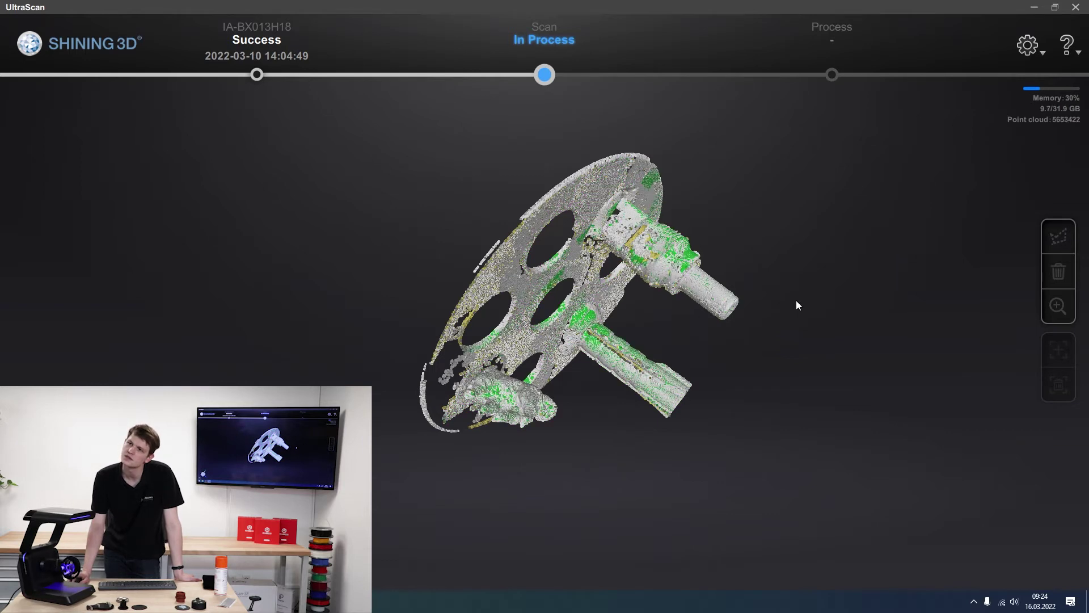
drag(599, 301, 664, 282)
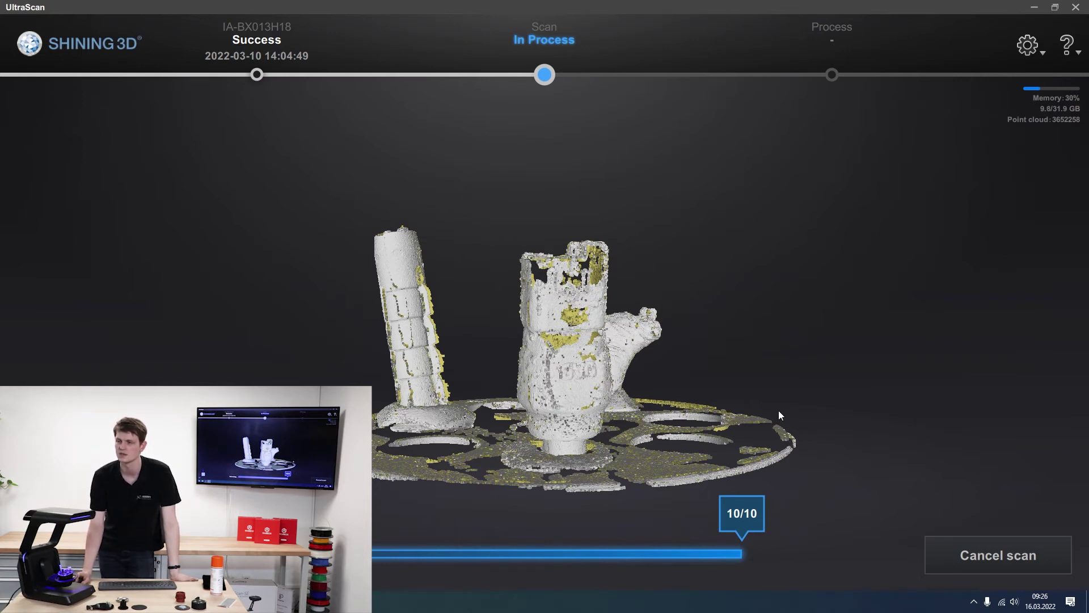
- Capture four additional scans from different angles, reaching 5,652,162 points
scroll(553, 377, up, 5)
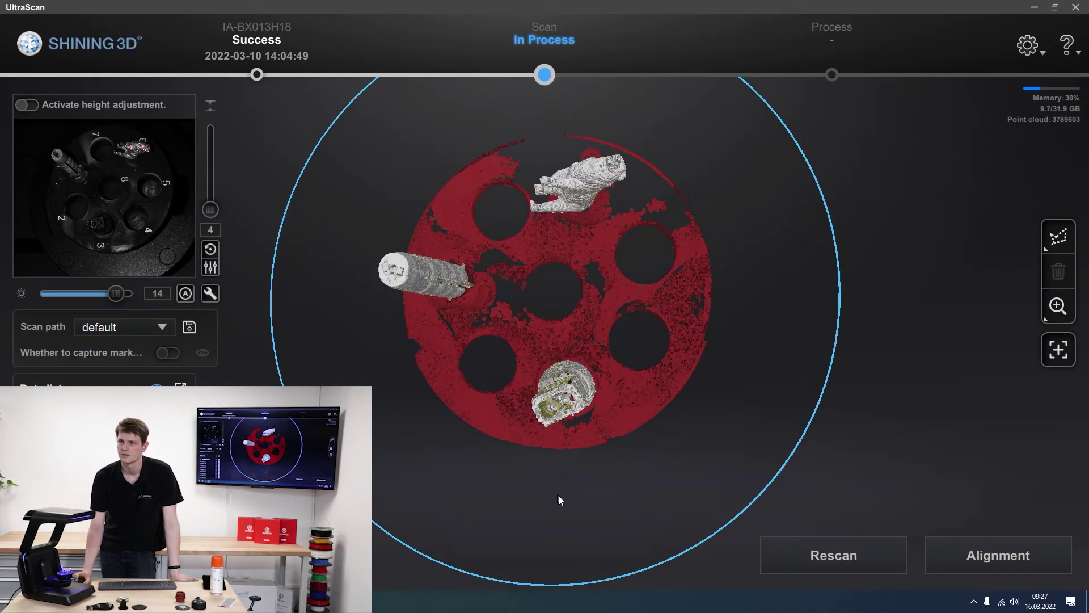
drag(560, 433, 641, 304)
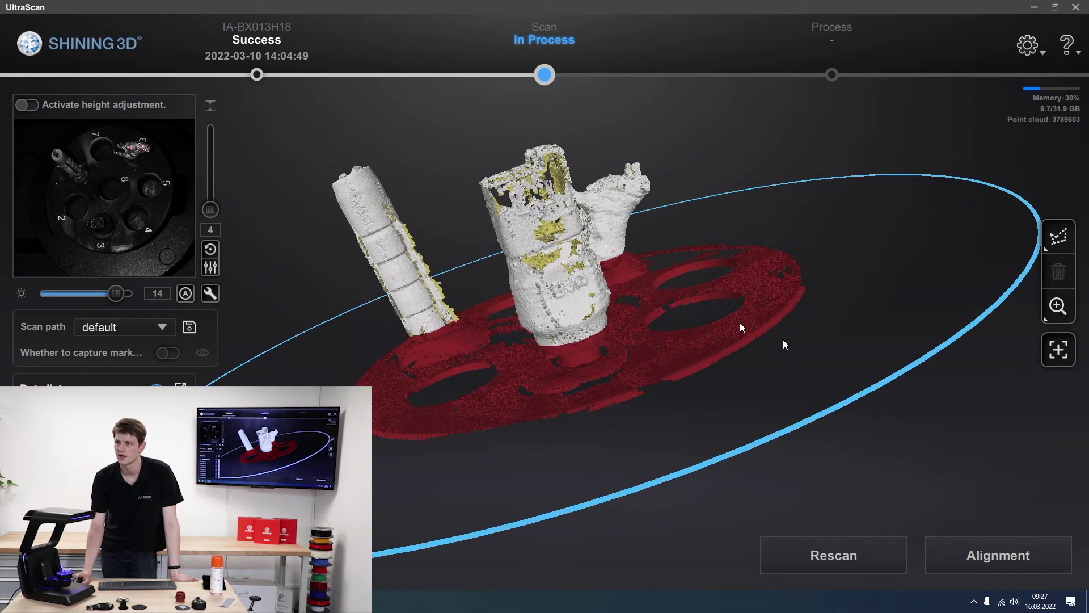
click(1053, 349)
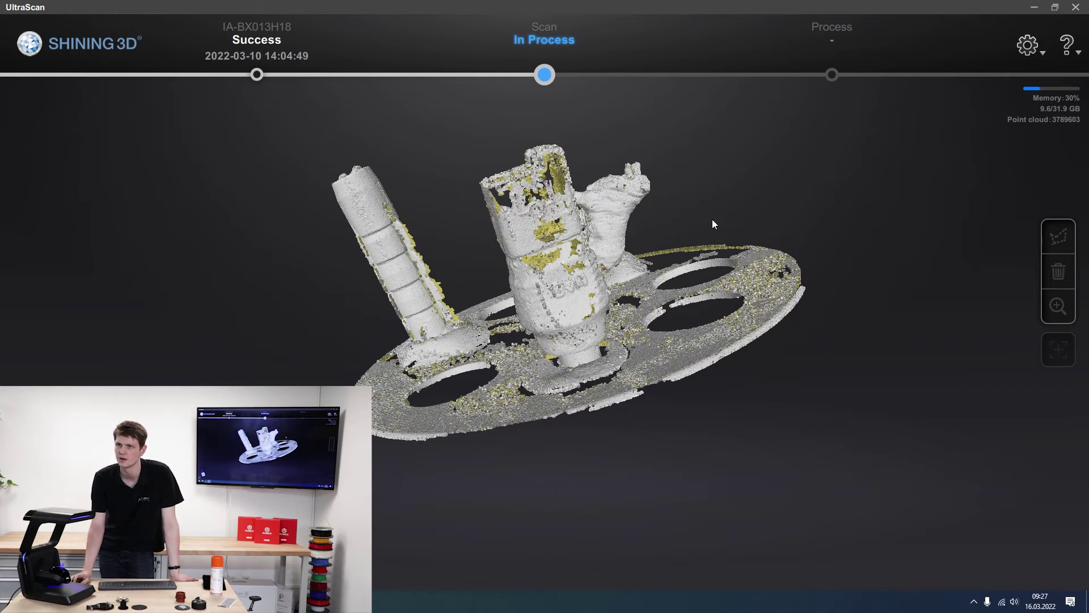
drag(568, 166, 541, 202)
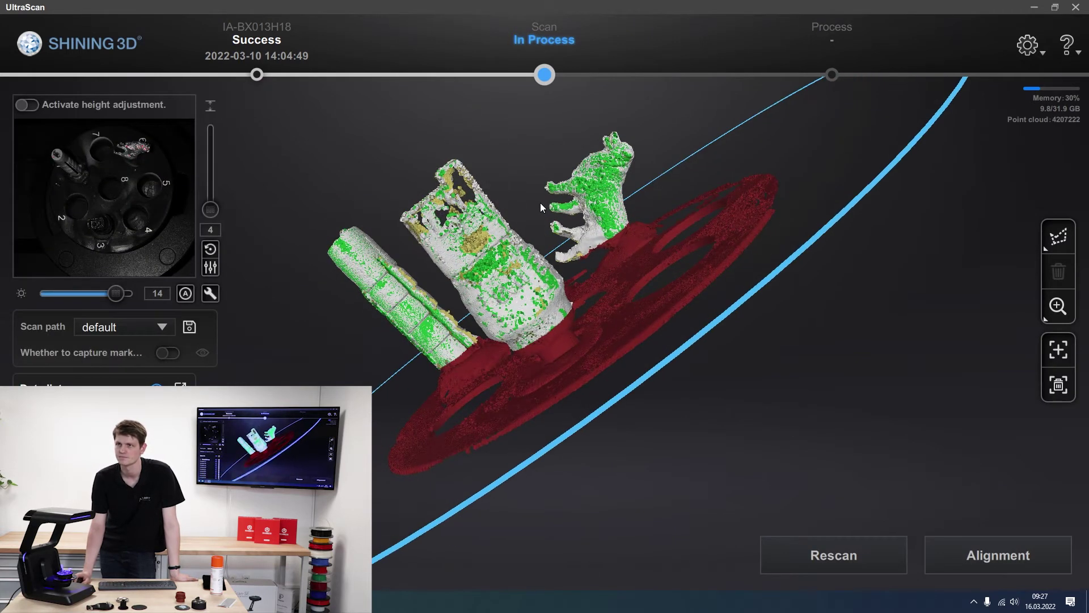
click(1052, 350)
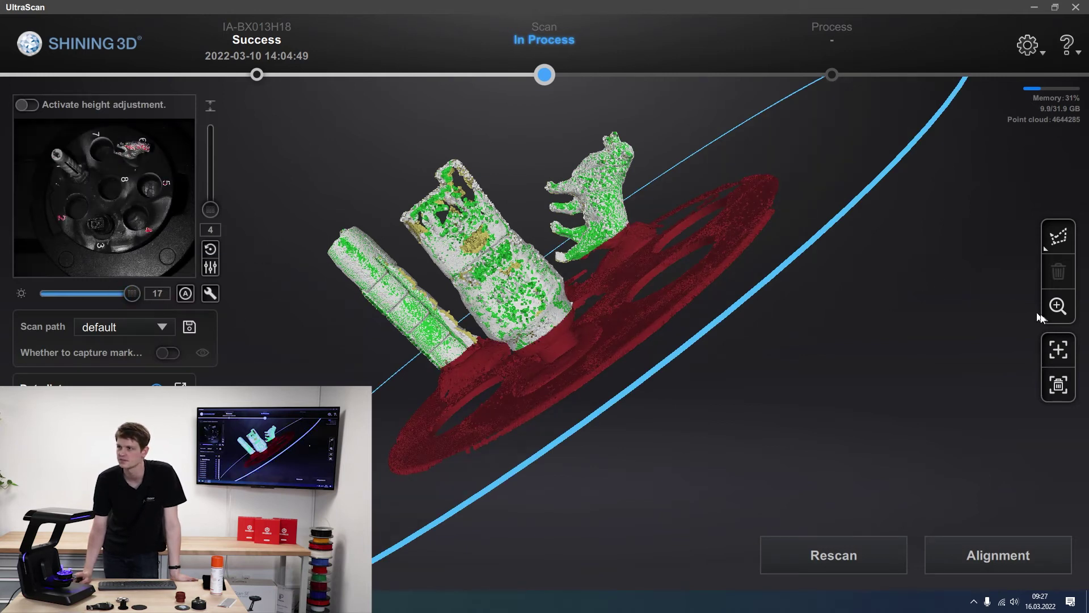
click(1058, 350)
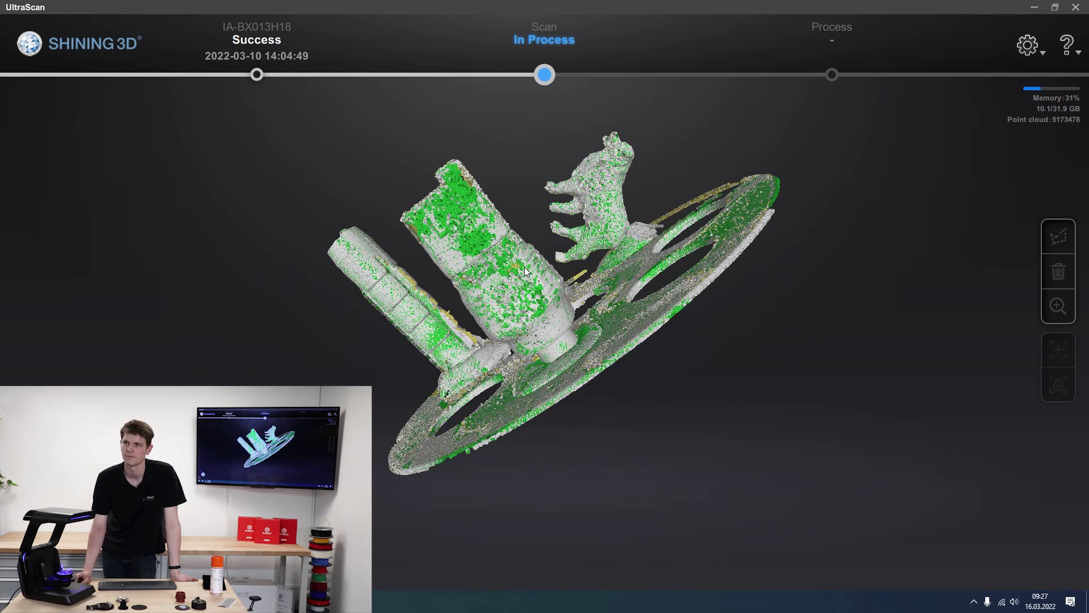
drag(587, 312, 716, 435)
click(1056, 365)
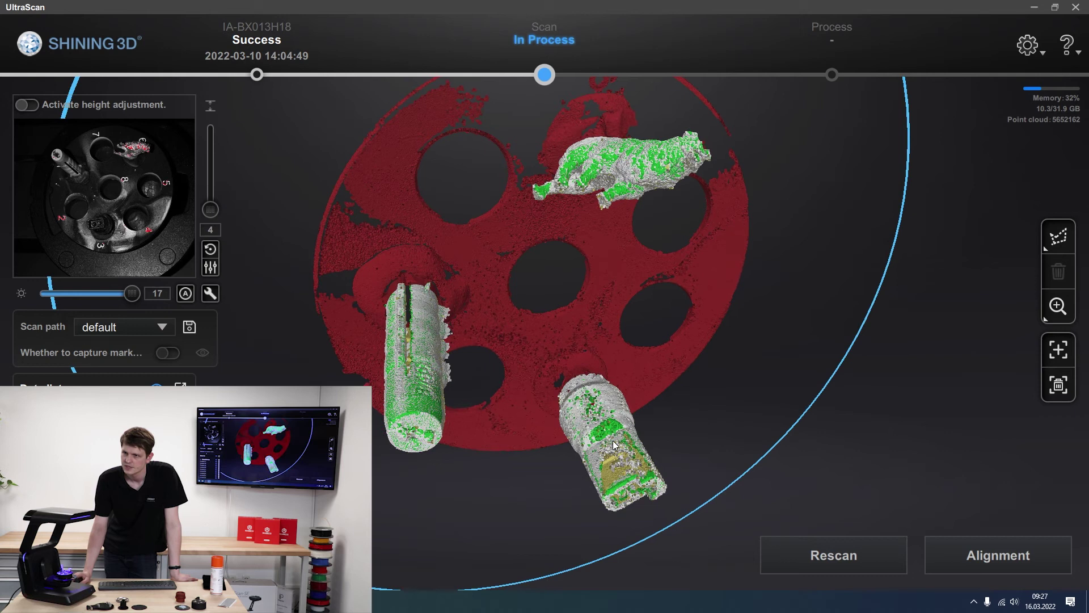
- Add three more scans filling the short cylinder's gaps, reaching 7,248,554 points
click(1051, 346)
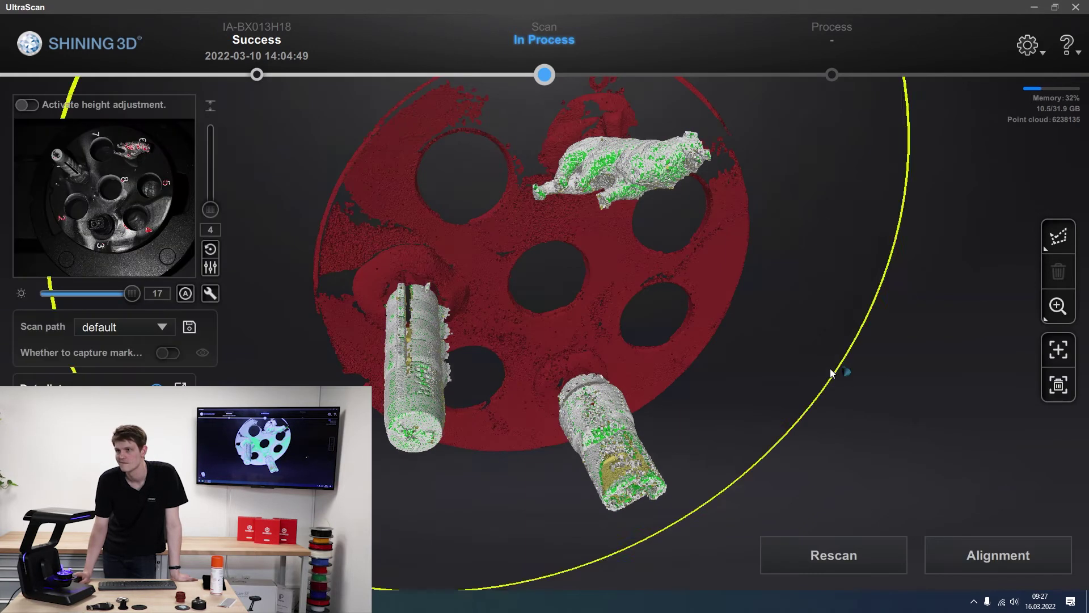
scroll(653, 502, up, 3)
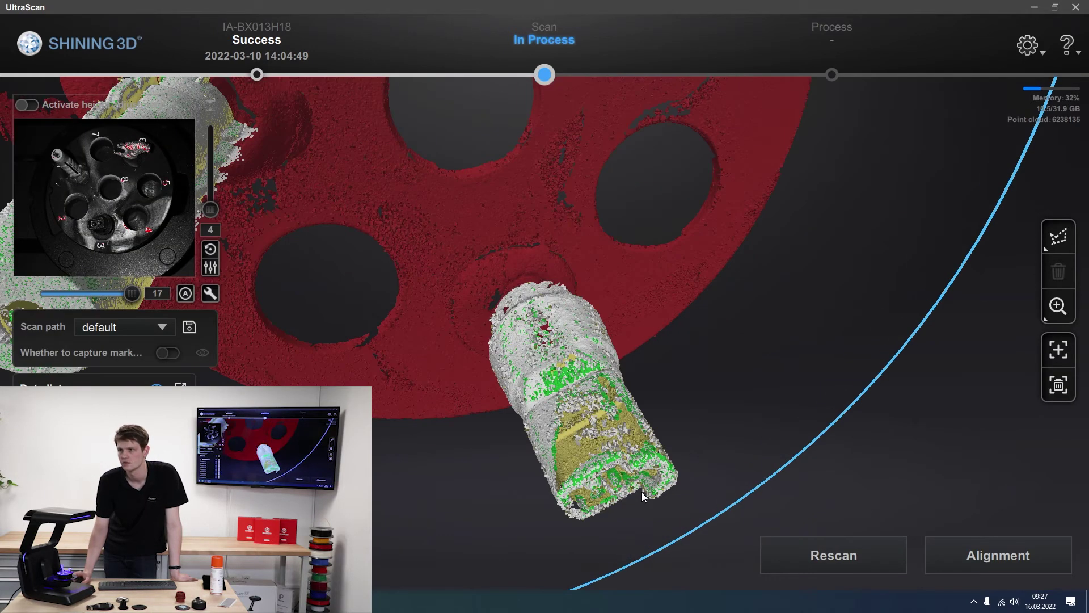
scroll(642, 491, up, 3)
drag(661, 546, 597, 380)
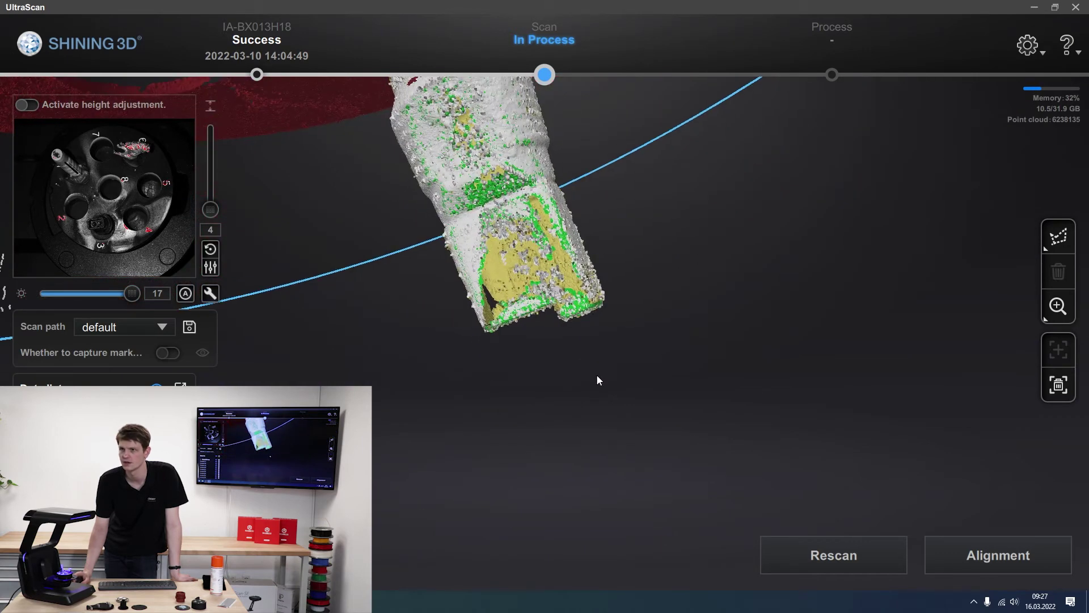
drag(767, 302, 672, 213)
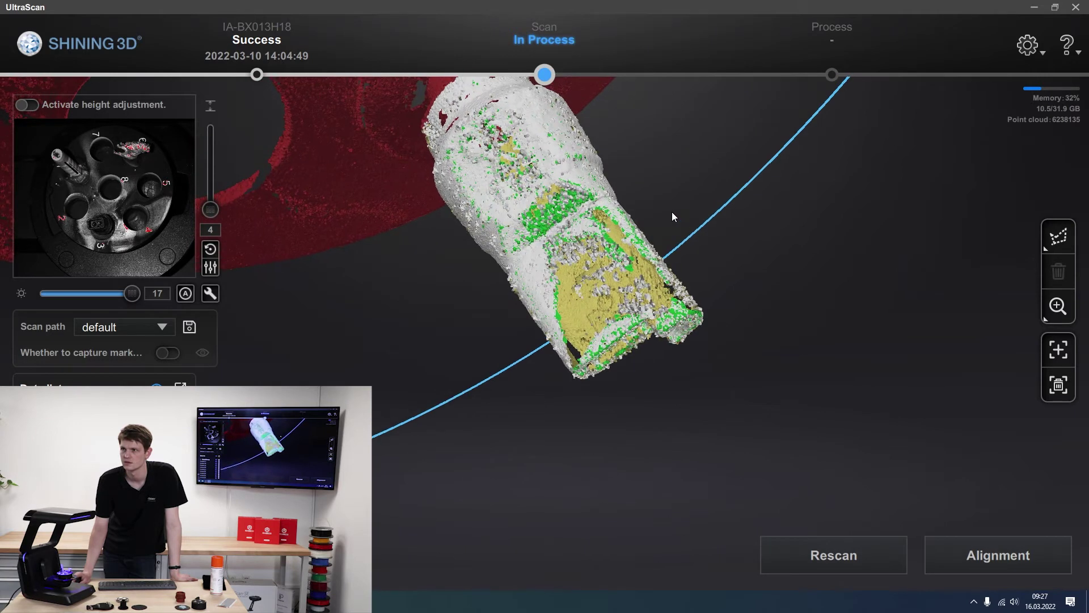
click(1048, 359)
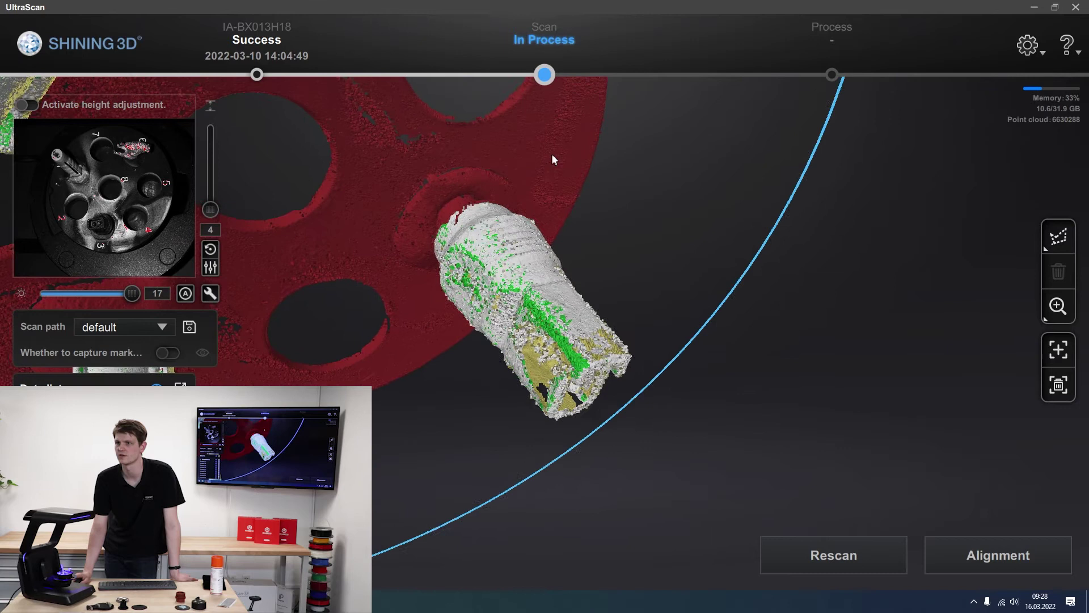
click(1050, 354)
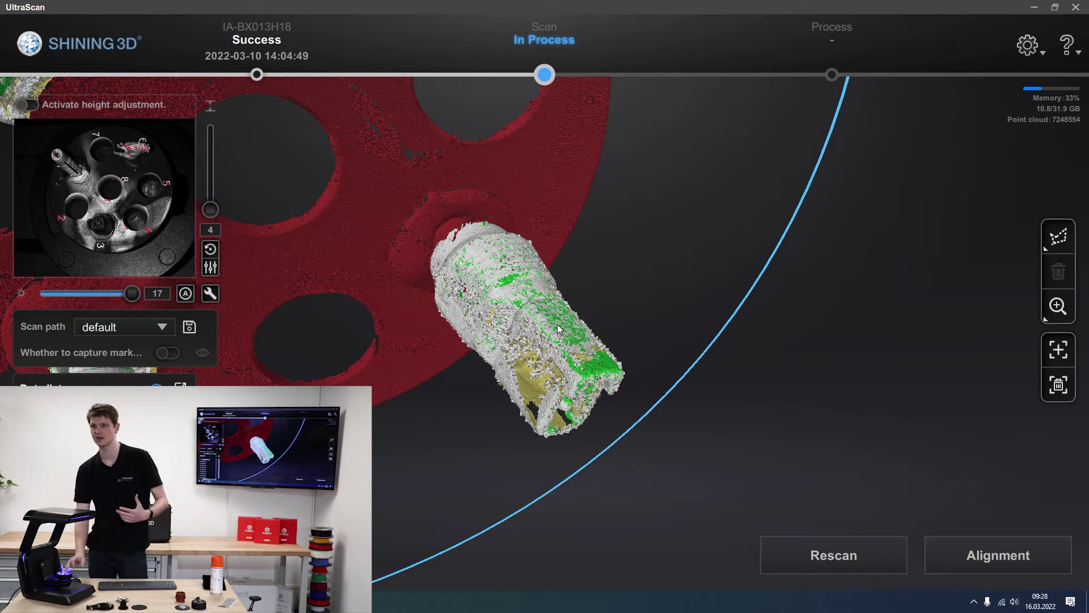
- Run alignment on the captured scans to bring up the preview with Hole1's cylinder aligned
click(955, 559)
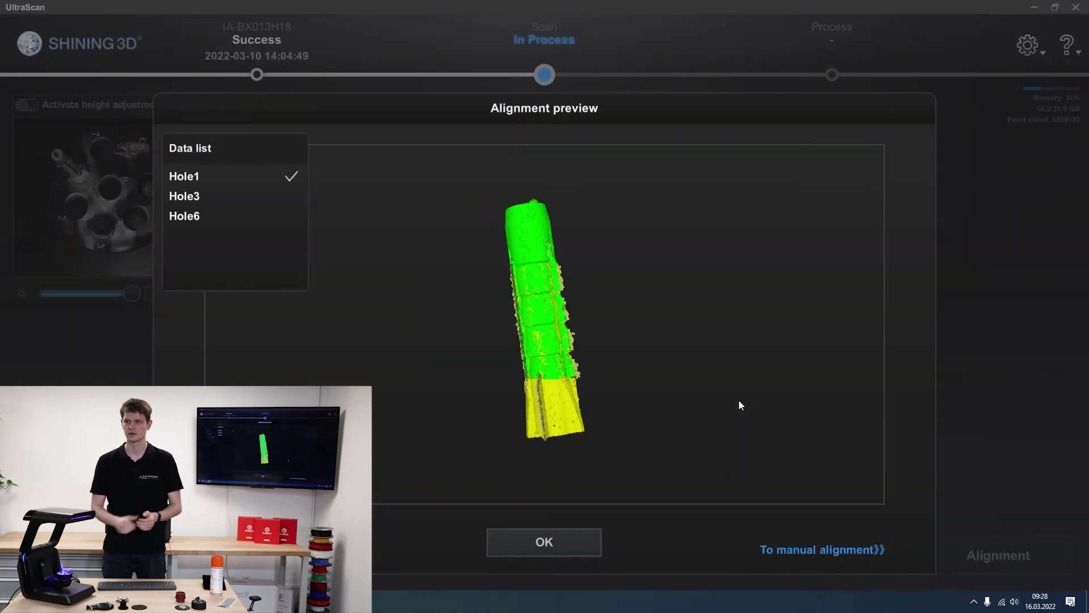
- Rotate and zoom the Hole1 preview, then select Hole3 and inspect its aligned cylinder scan
scroll(664, 366, up, 3)
drag(625, 356, 322, 308)
click(188, 198)
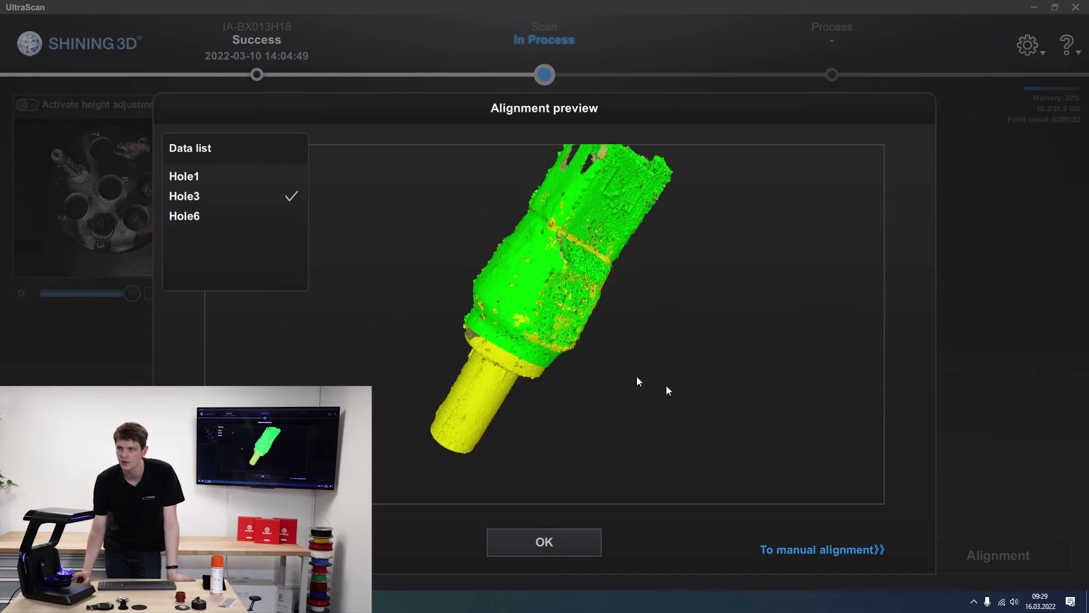
drag(776, 375, 466, 309)
scroll(546, 255, up, 3)
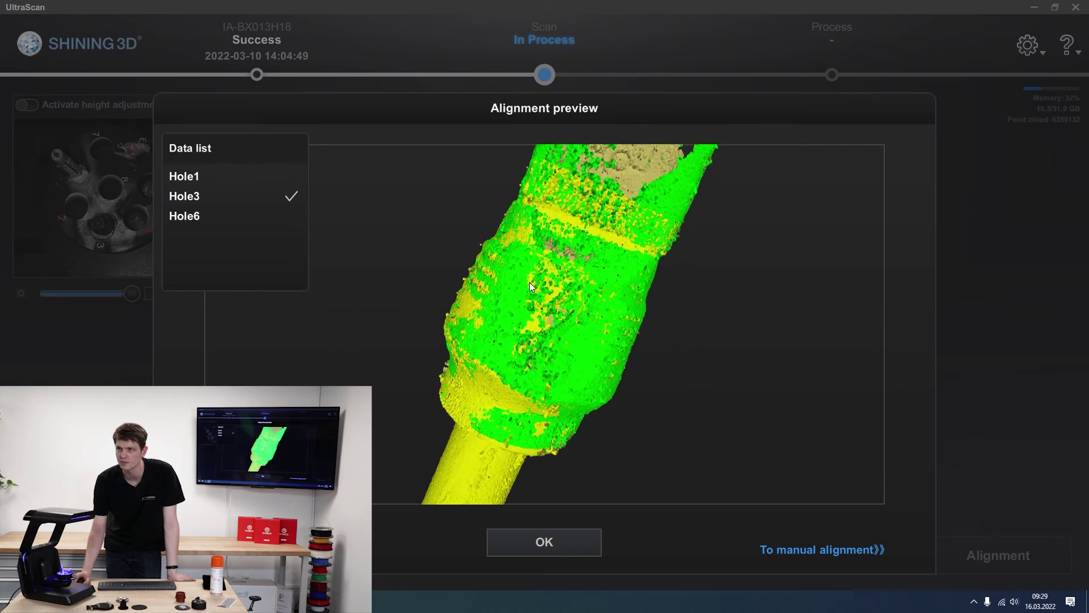
drag(530, 282, 706, 515)
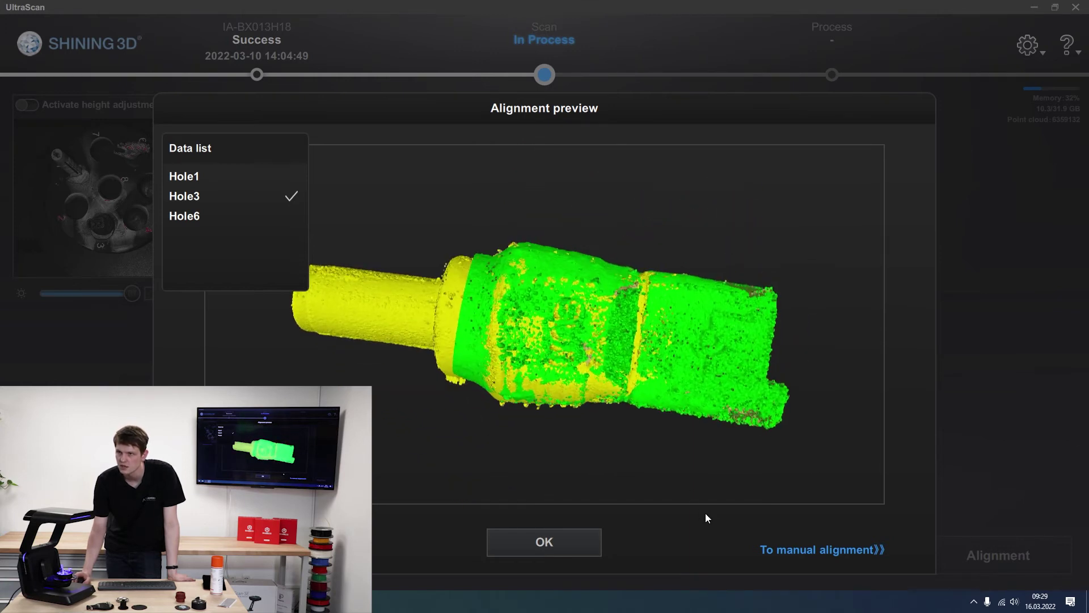
scroll(613, 425, up, 5)
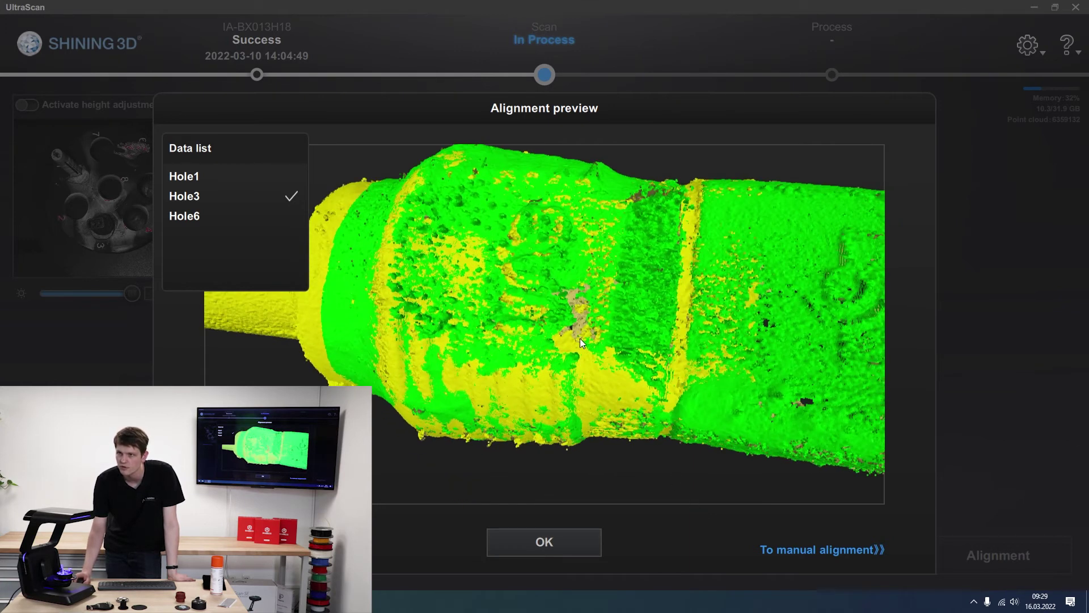
scroll(580, 338, down, 5)
- Select Hole6, turn the dog scan to a level side view, and accept the alignment
click(208, 214)
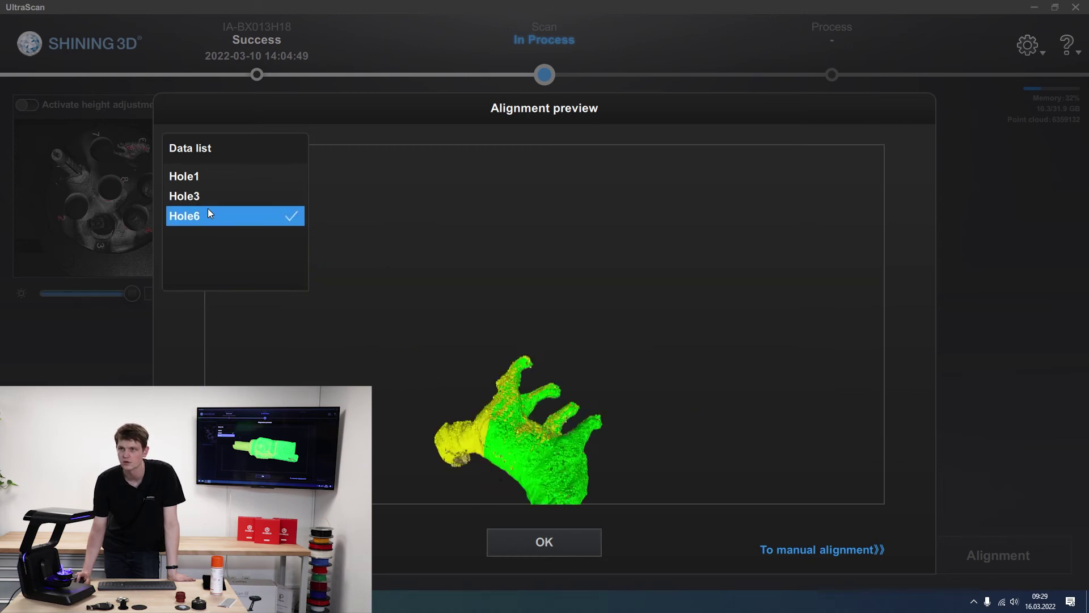
drag(546, 306, 575, 261)
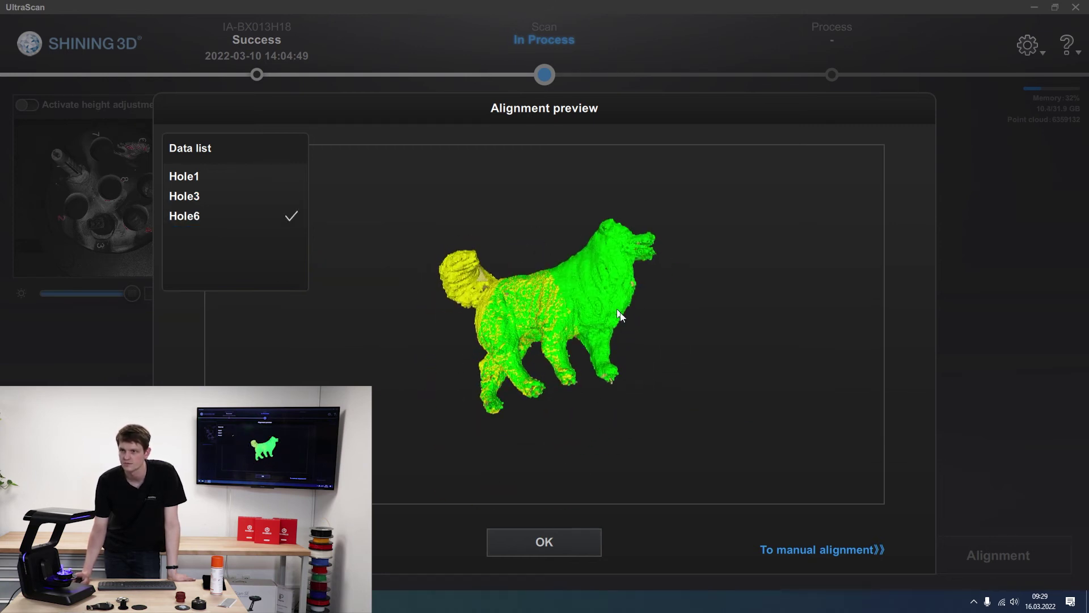
drag(619, 314, 616, 484)
click(574, 540)
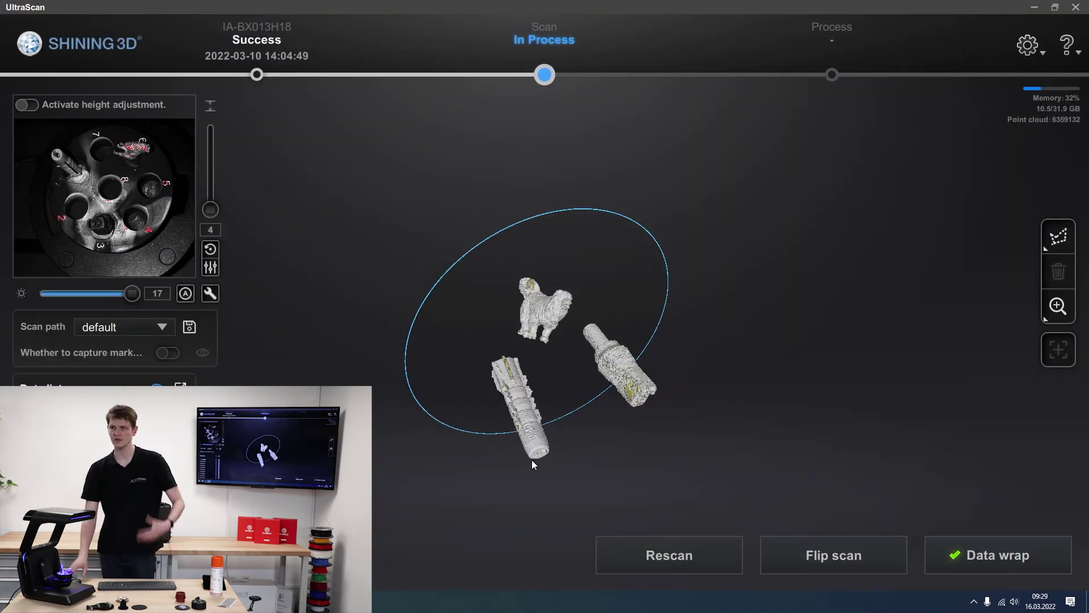
- Orbit the main view to a tilted turntable angle to inspect the three aligned scans
drag(532, 461, 339, 344)
drag(929, 385, 594, 348)
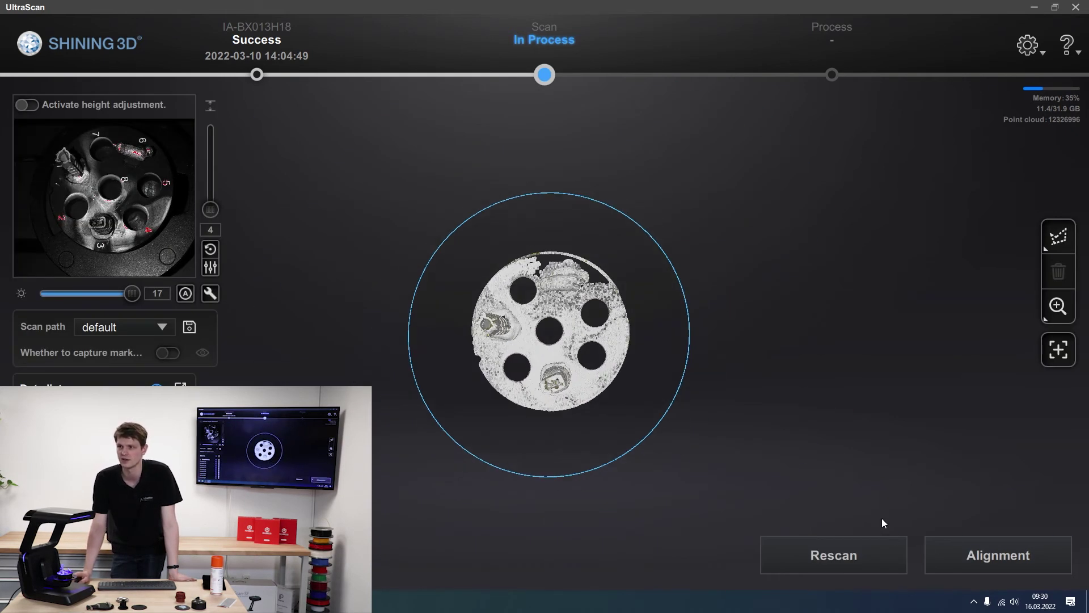
- Tilt and zoom the turntable view, then rerun alignment to reopen the preview showing Hole1
drag(683, 473, 622, 282)
drag(666, 356, 656, 270)
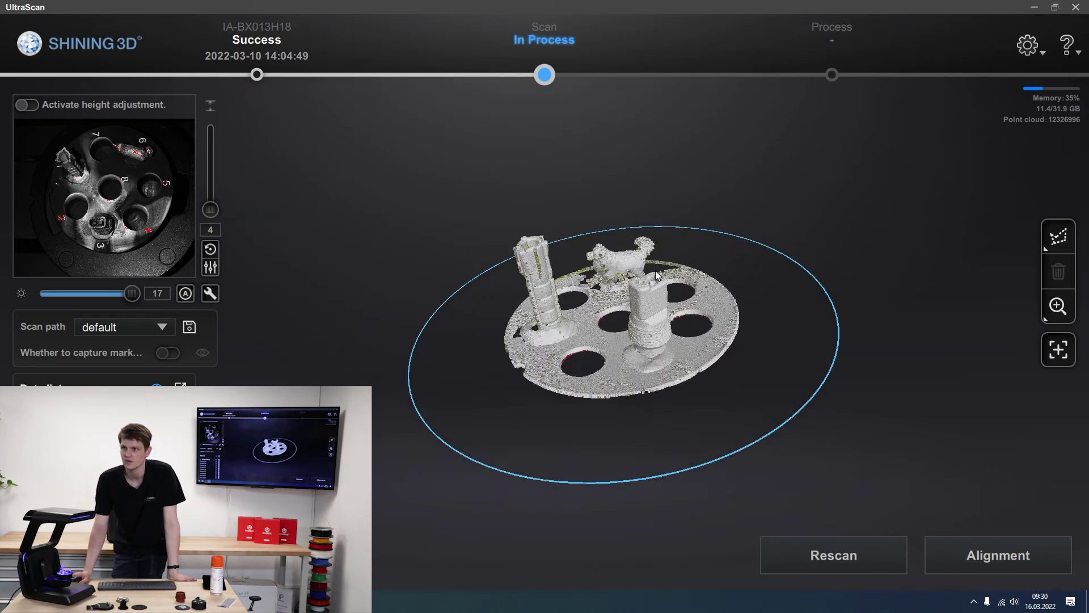
scroll(691, 440, up, 3)
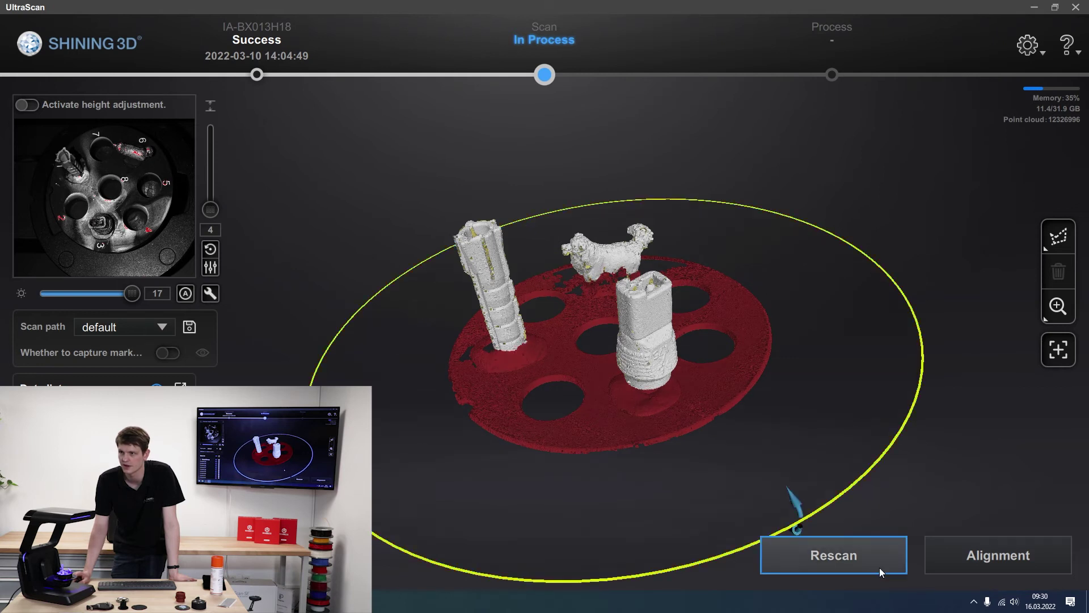
click(976, 563)
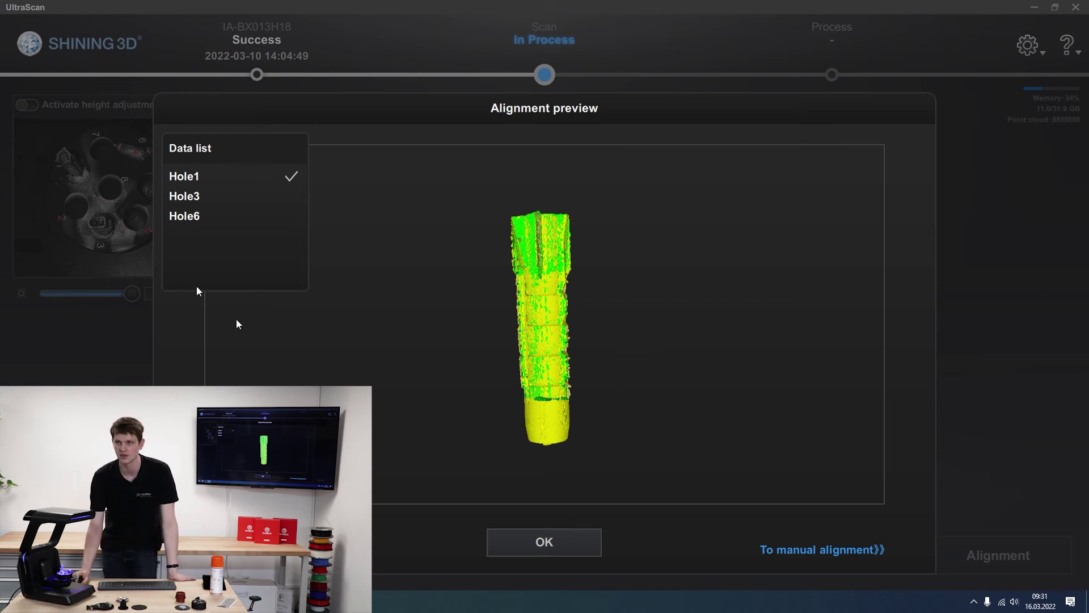
- Select Hole3 in the Data list and rotate its model to check the alignment
click(187, 195)
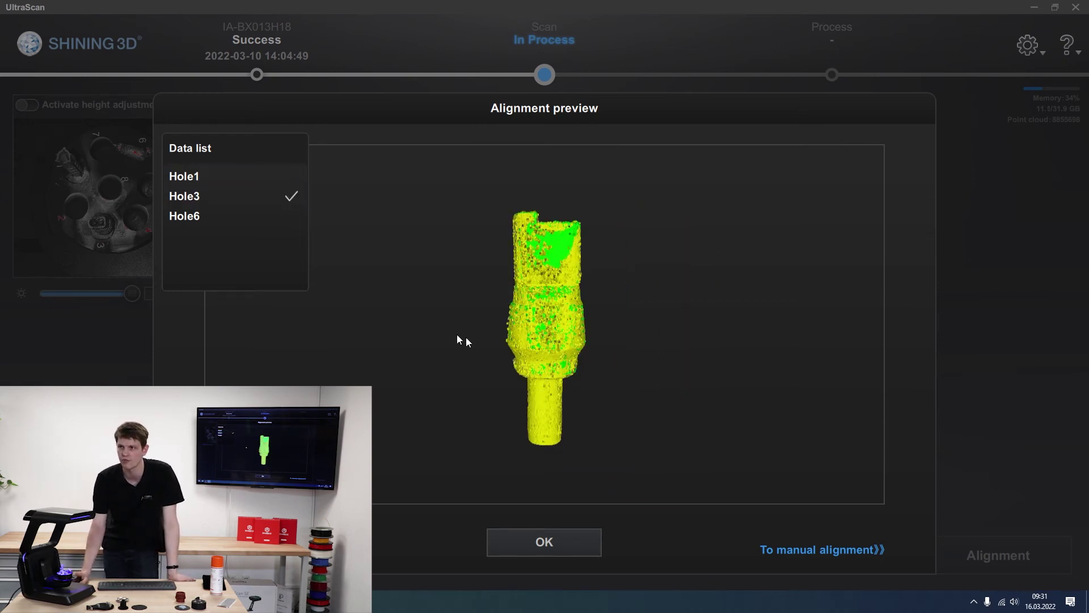
scroll(468, 332, up, 3)
drag(469, 331, 914, 418)
drag(571, 308, 697, 259)
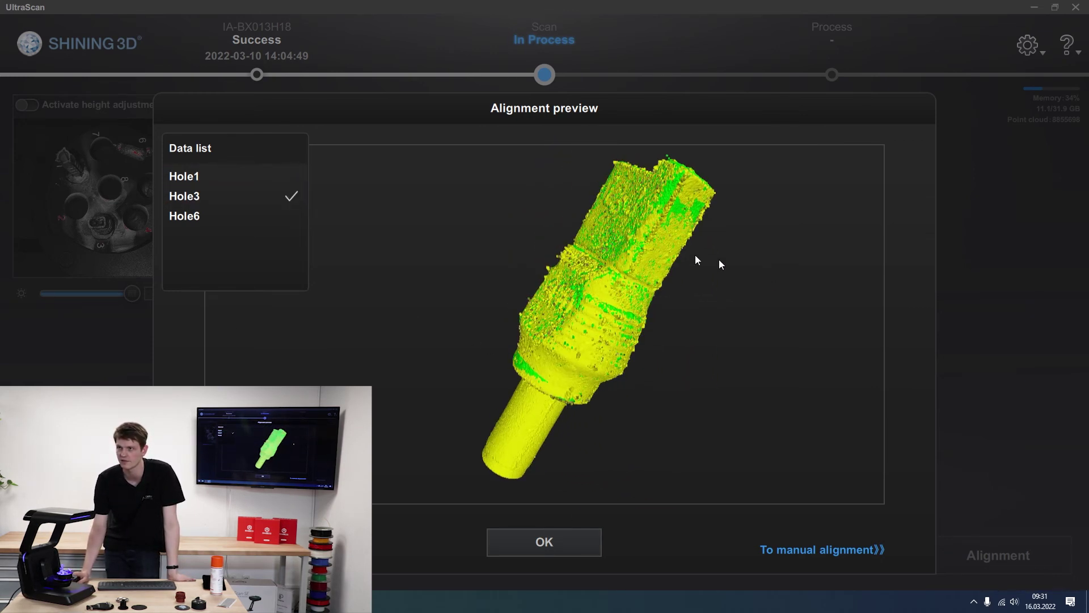
- Check the Hole6 dog scan's alignment, accept it, and view the aligned scans together
click(267, 215)
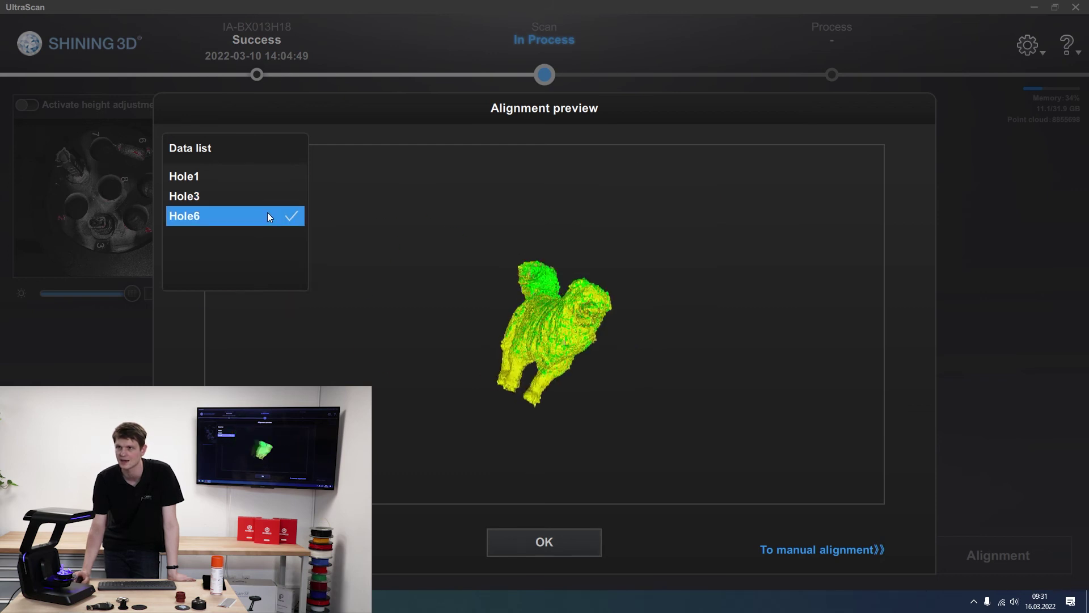
drag(475, 346, 584, 499)
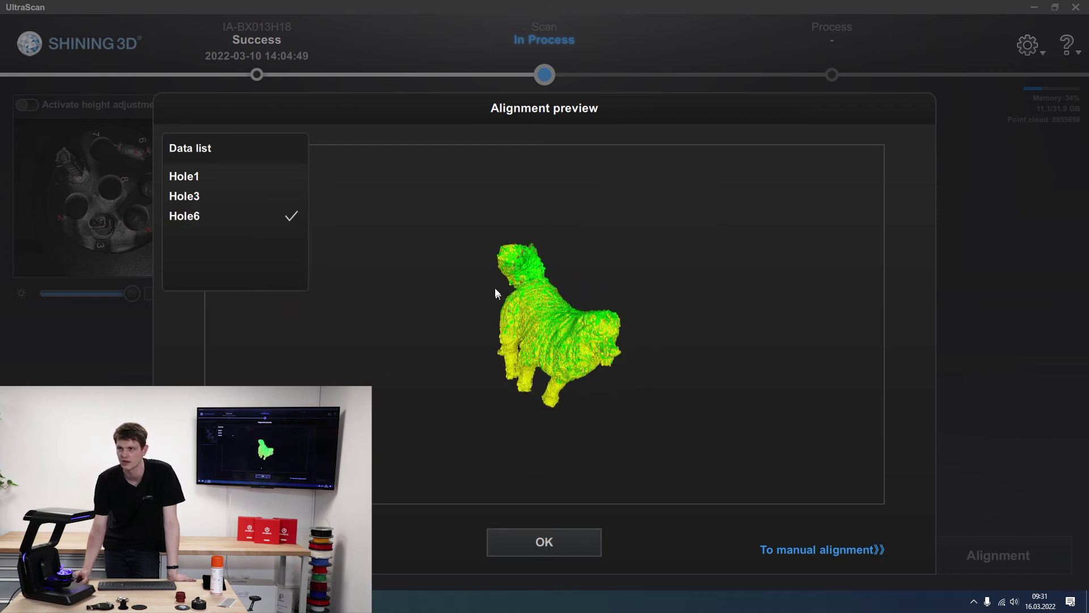
click(590, 548)
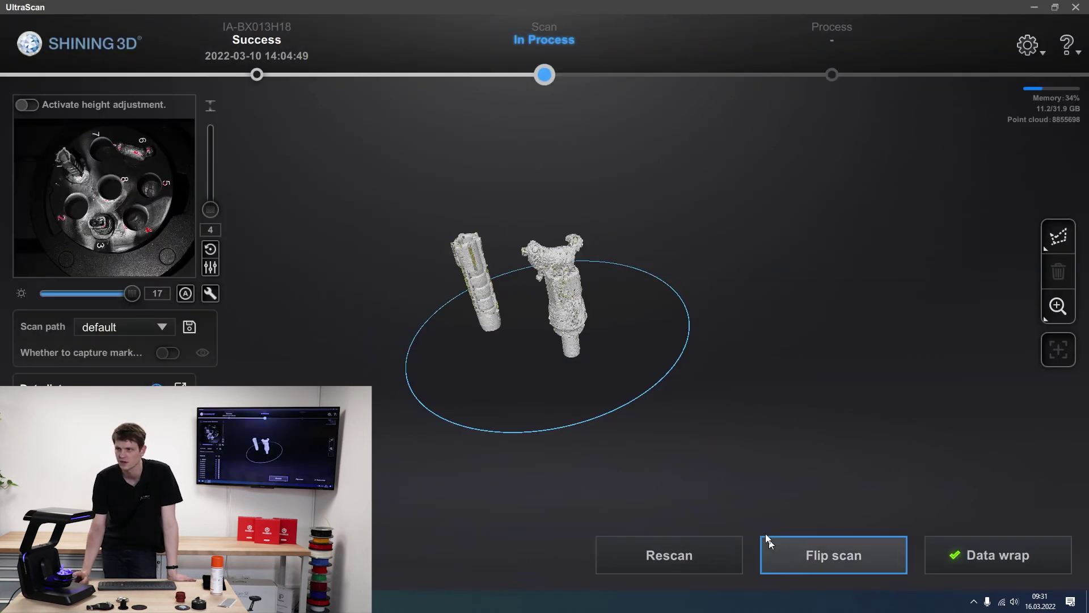
drag(681, 482, 567, 442)
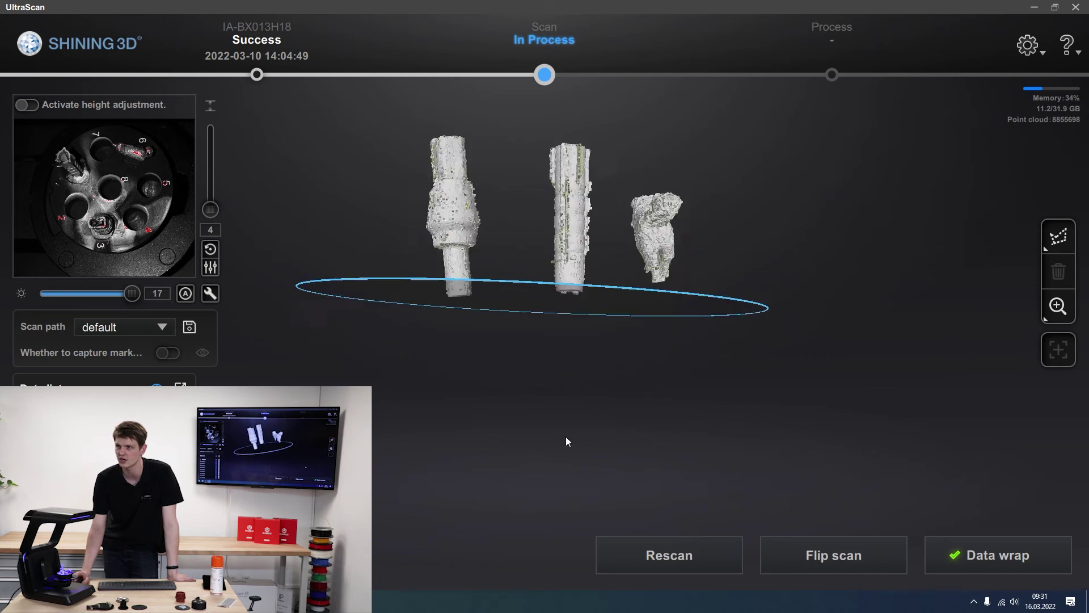
click(976, 562)
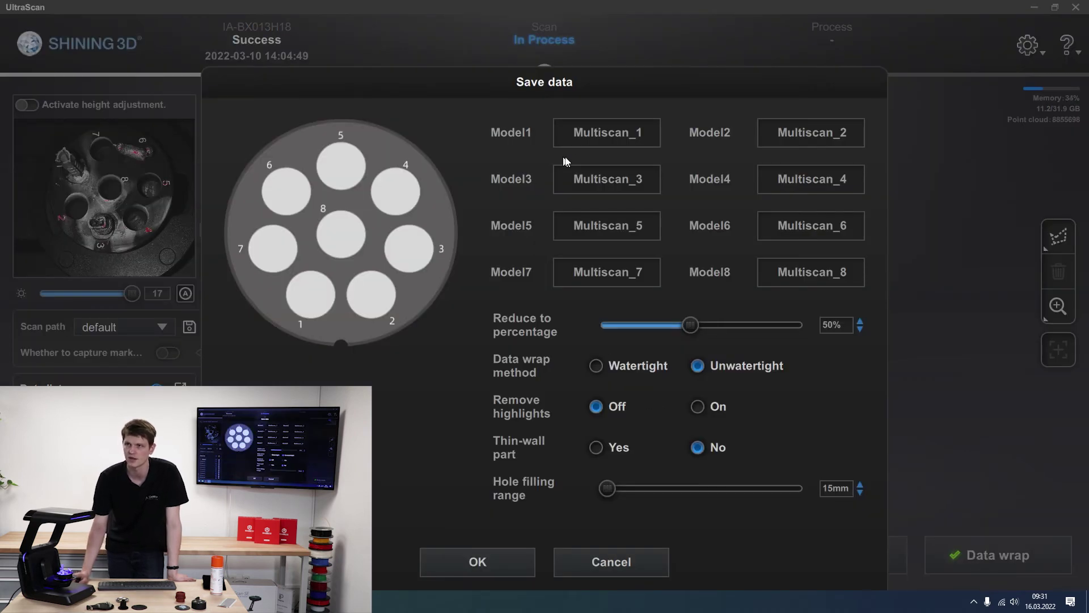
- Rename Model1 to Wall_mount
double_click(602, 136)
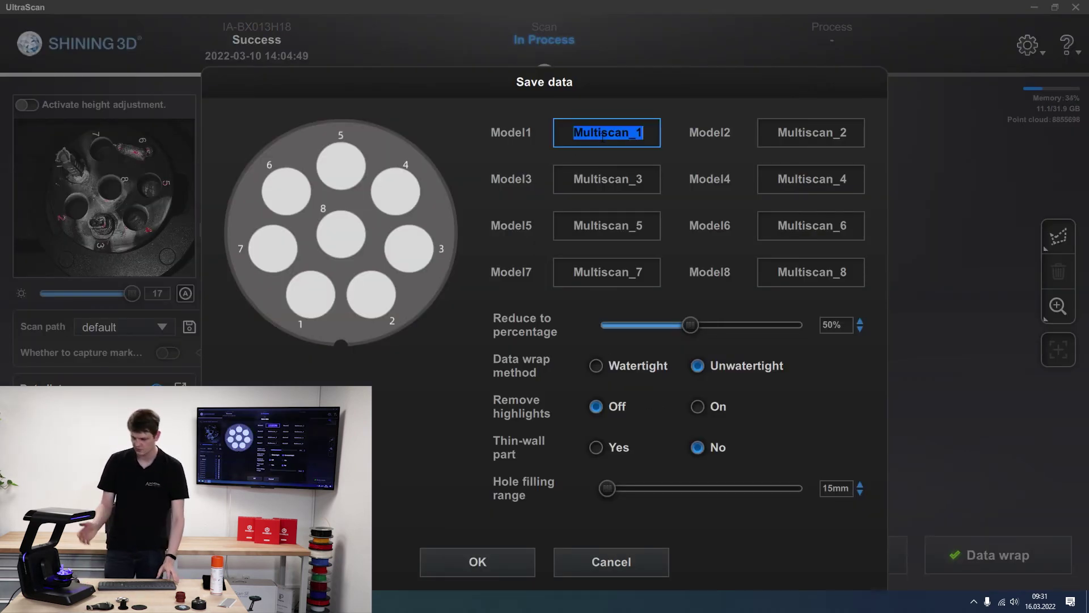
text(Wall)
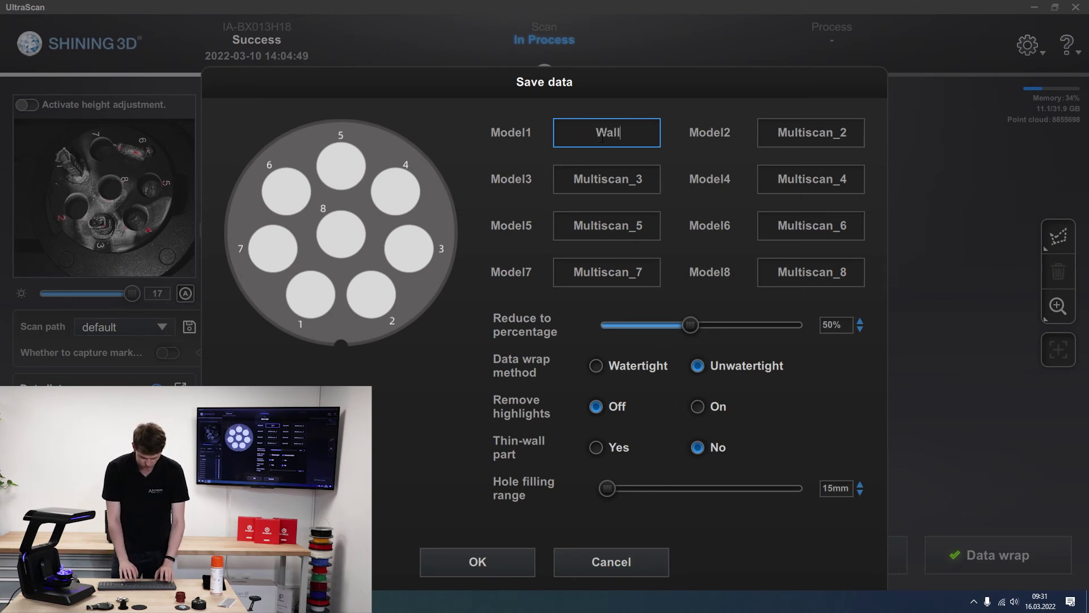
text(_mouint)
key(Tab)
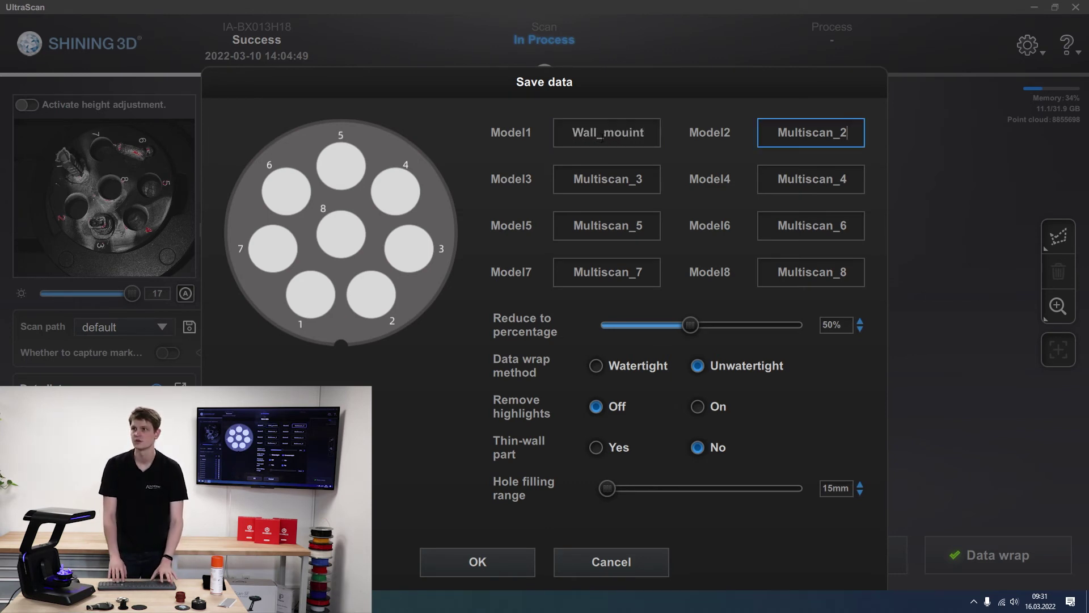
click(631, 132)
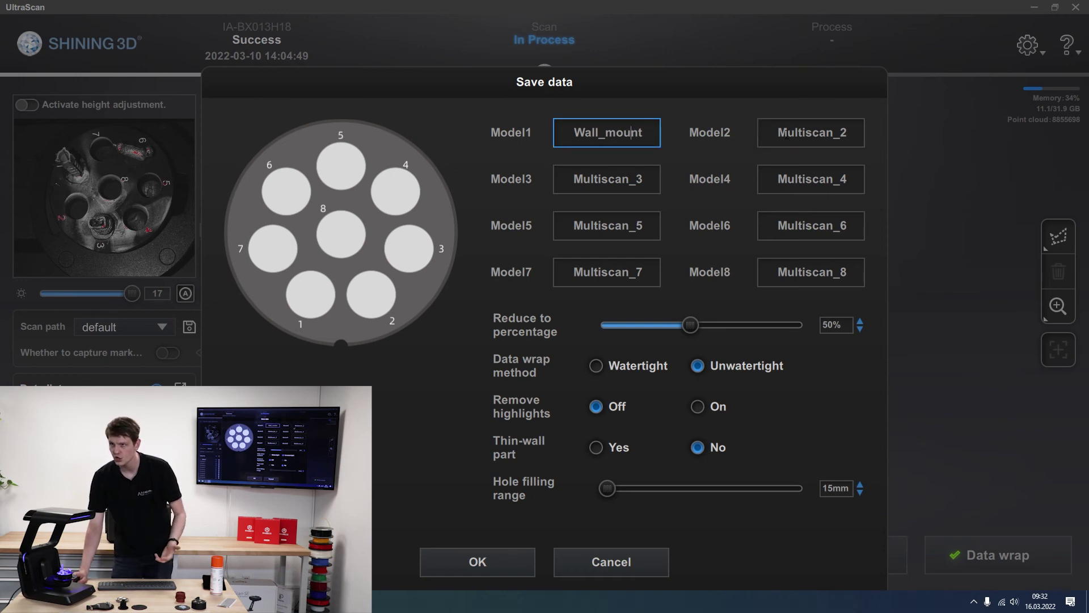
- Rename Model3 to Plug and Model6 to Dog, set hole filling range to 0mm, and wrap
double_click(630, 178)
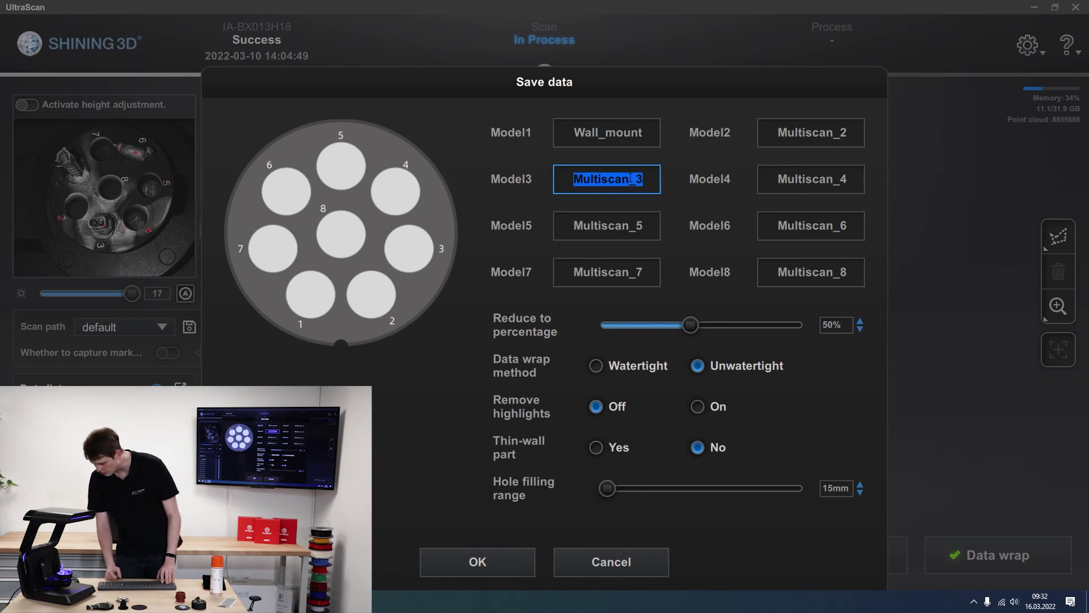
text(Plug)
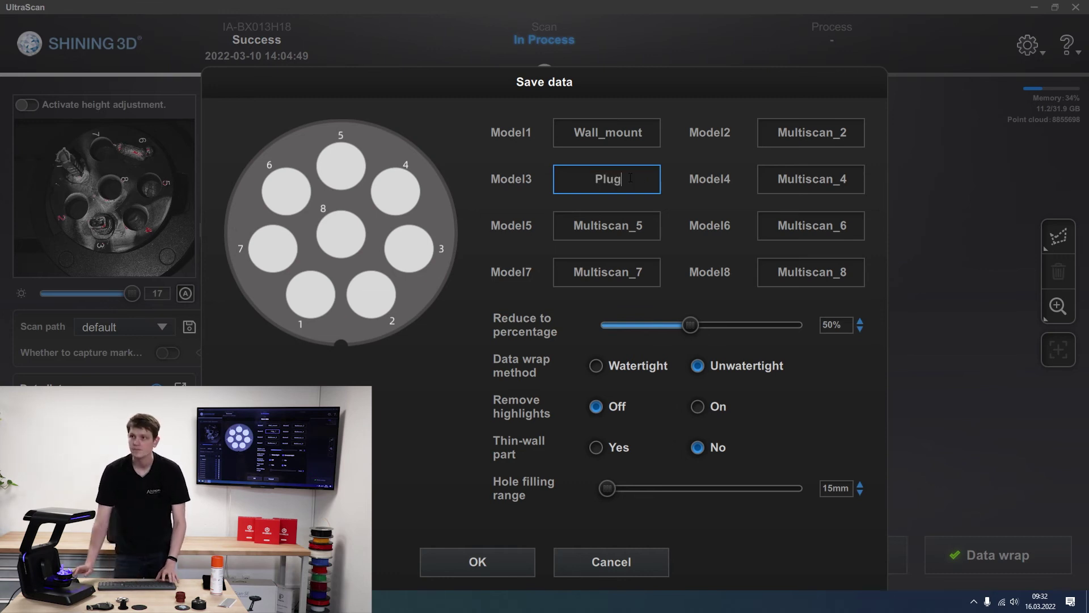
double_click(790, 229)
text(Dog)
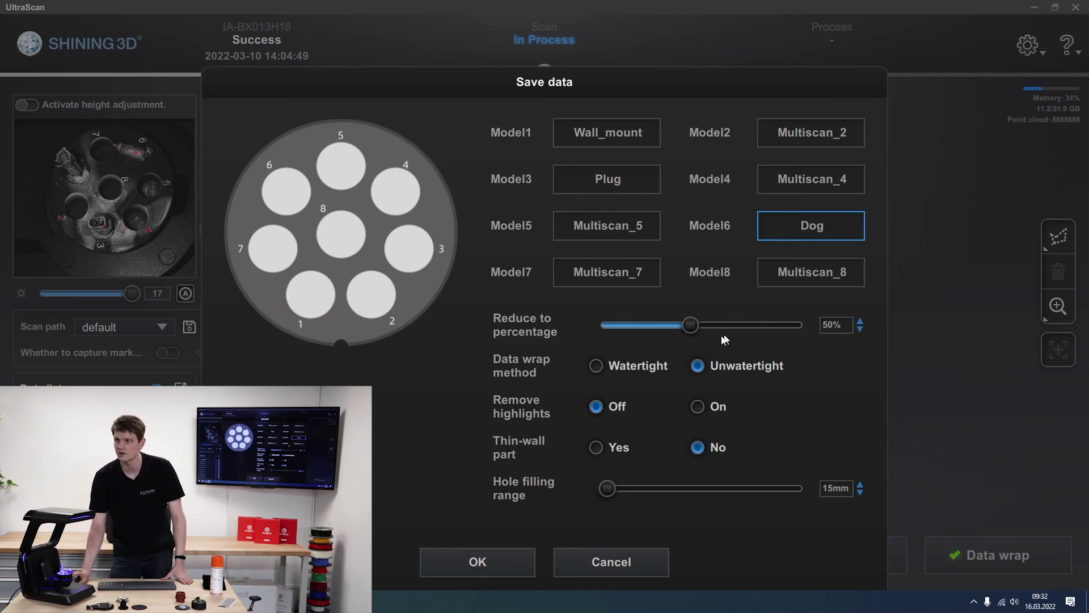
click(609, 409)
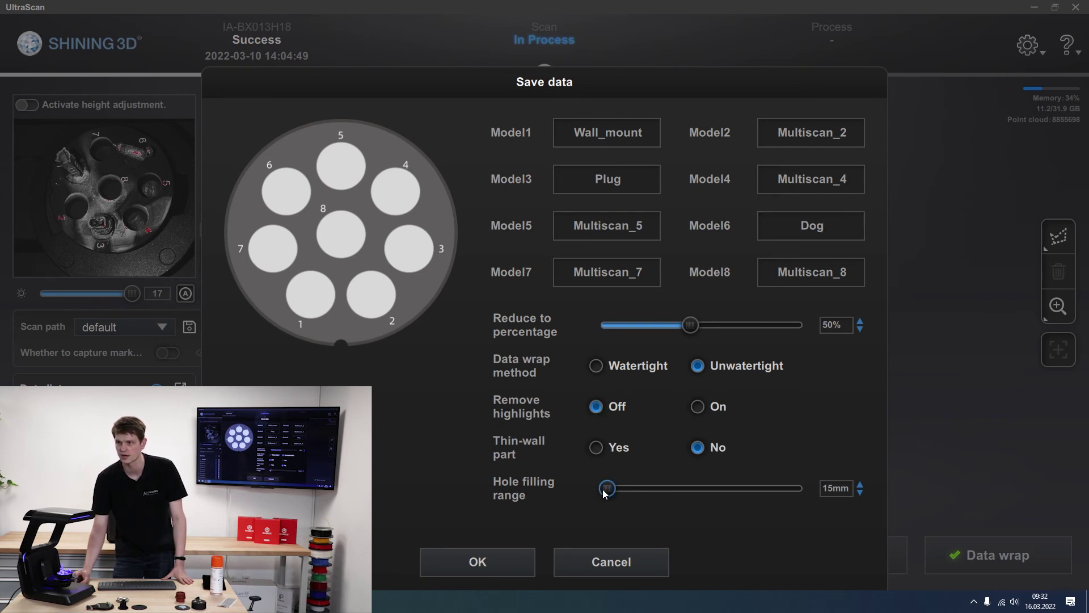
drag(606, 490, 520, 485)
click(456, 573)
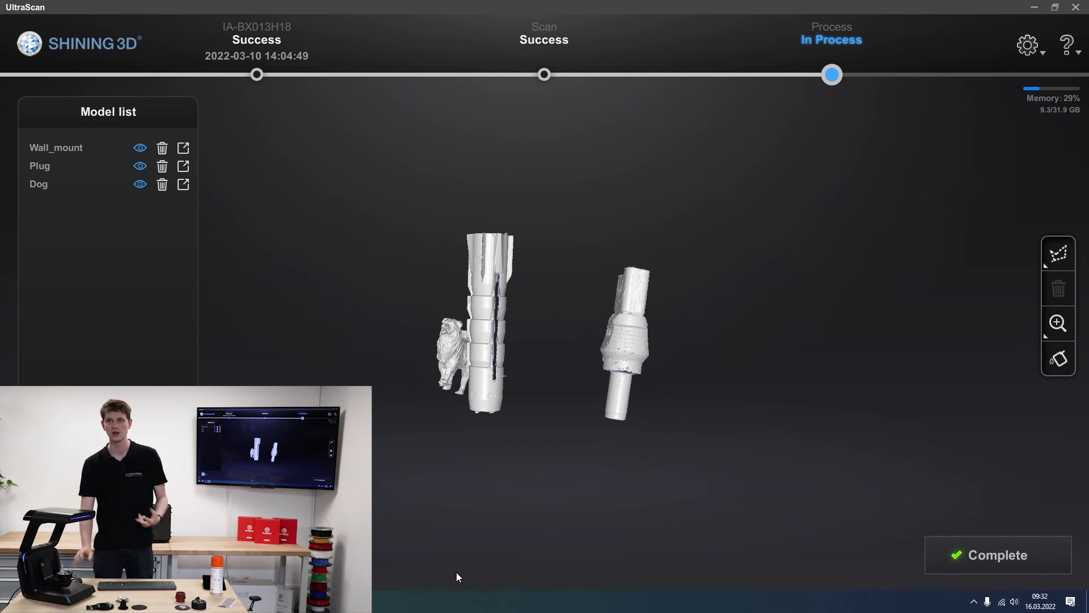
- Enable the region selection tool and rotate the scene to bring the three meshes closer
drag(455, 571, 287, 327)
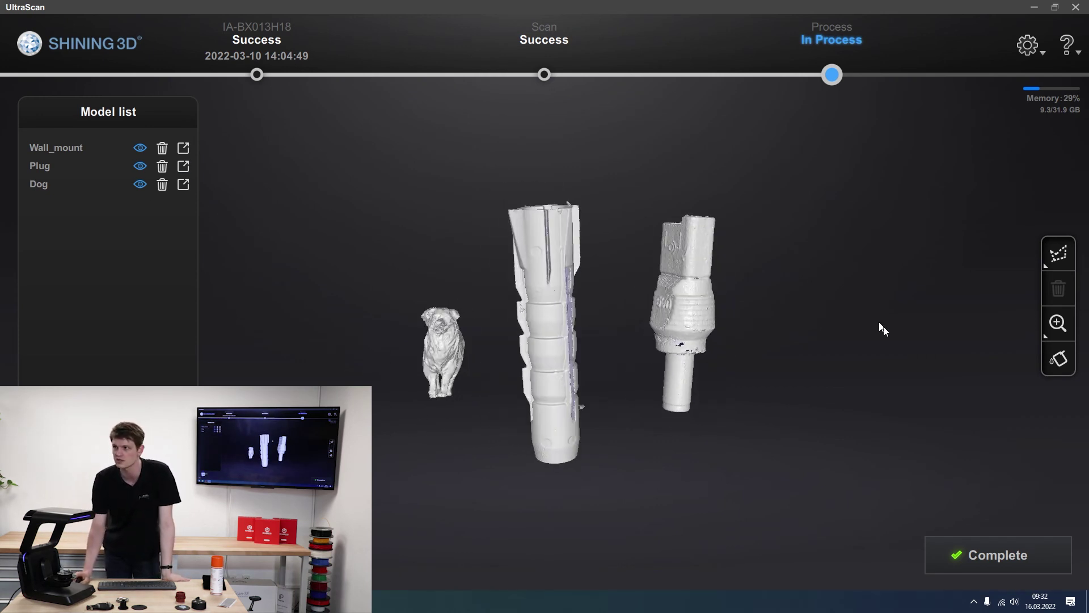
click(1059, 254)
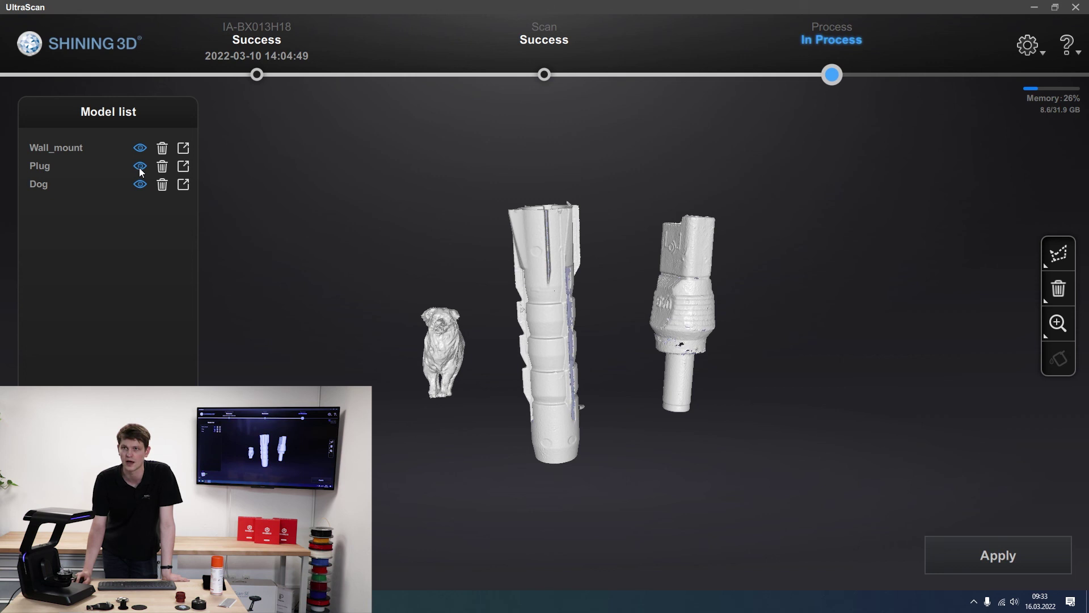
drag(448, 388, 808, 372)
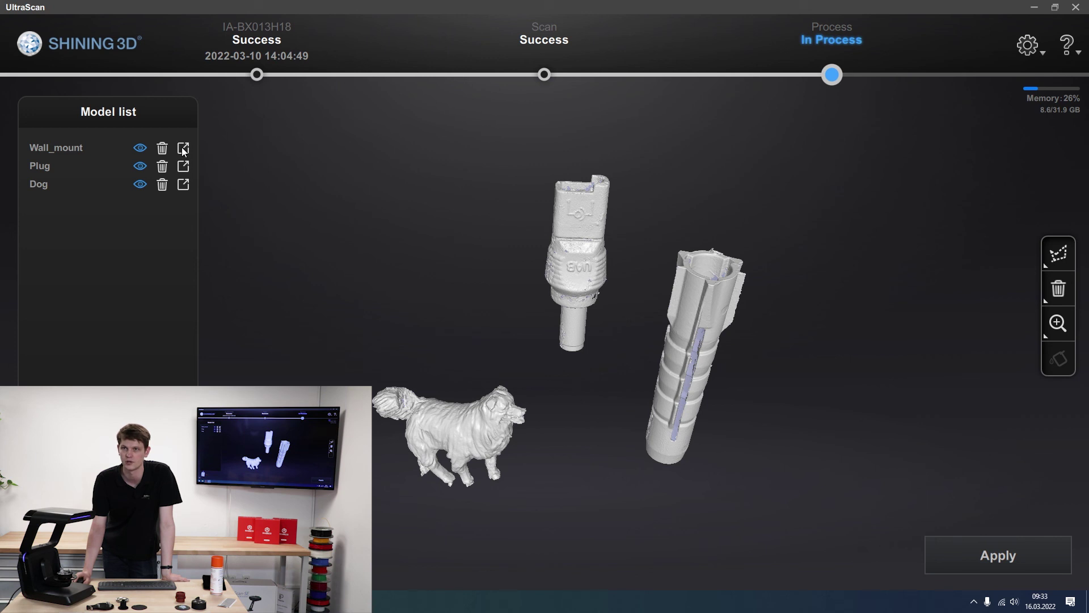
drag(598, 409, 866, 339)
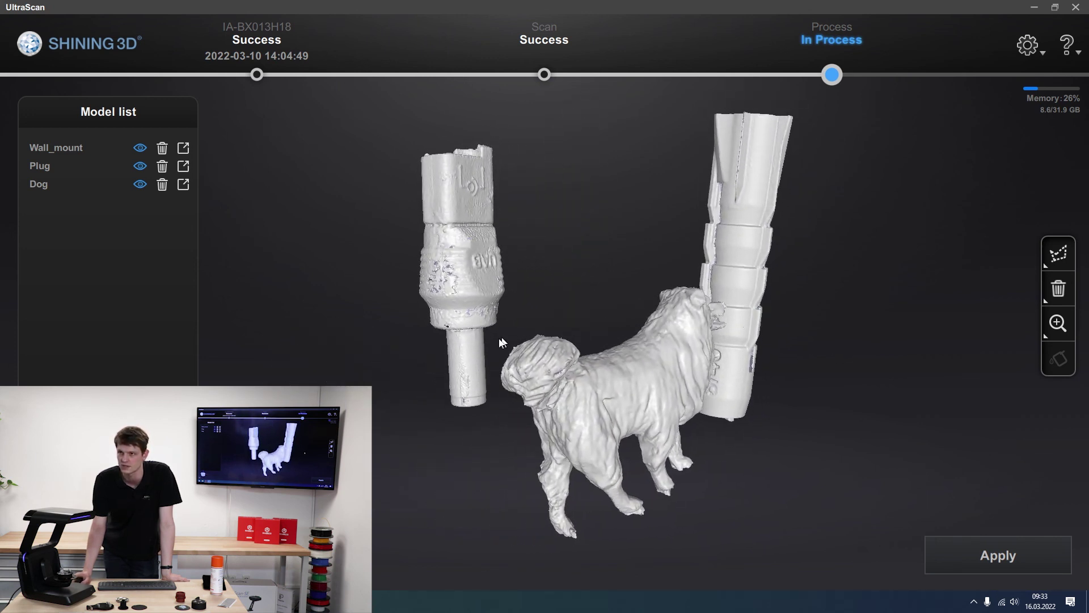
- Zoom in and rotate to inspect the plug, wall anchor and dog meshes from several sides
drag(504, 343, 389, 345)
scroll(469, 126, up, 5)
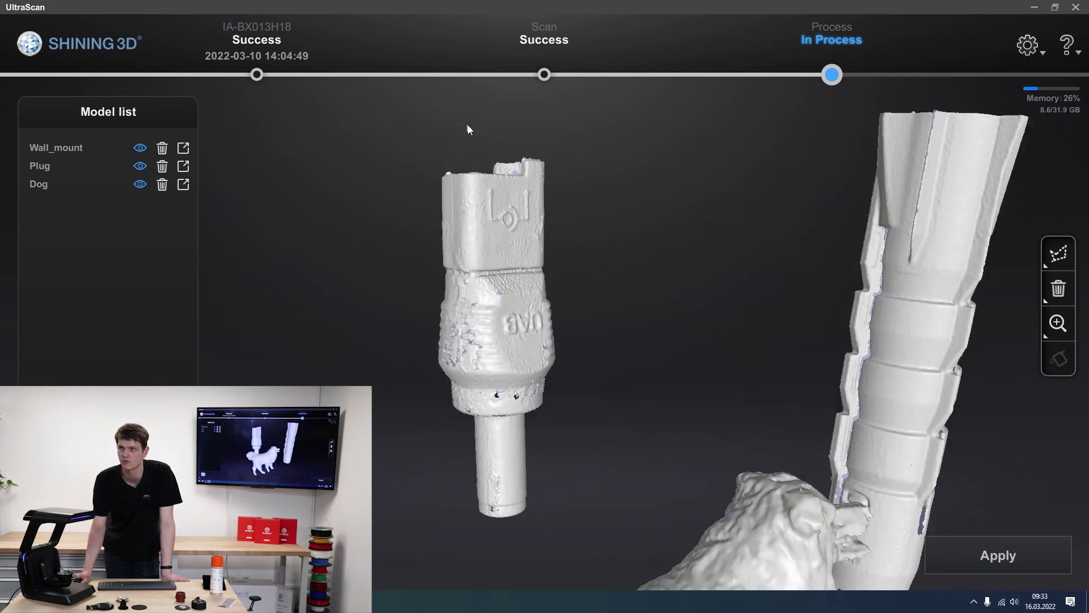
scroll(503, 248, up, 2)
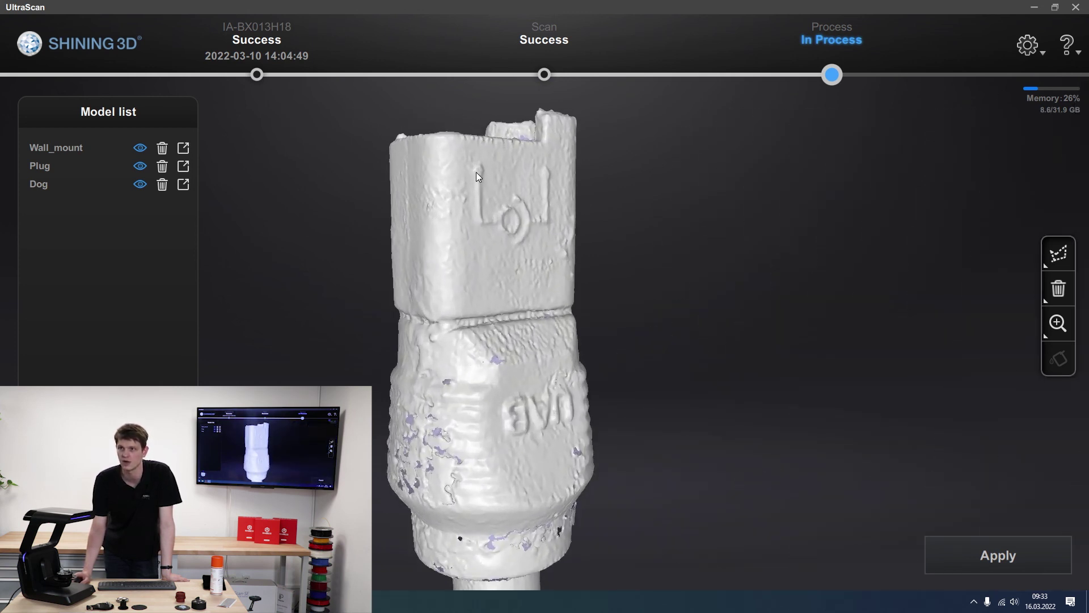
drag(477, 176, 975, 330)
drag(698, 412, 689, 489)
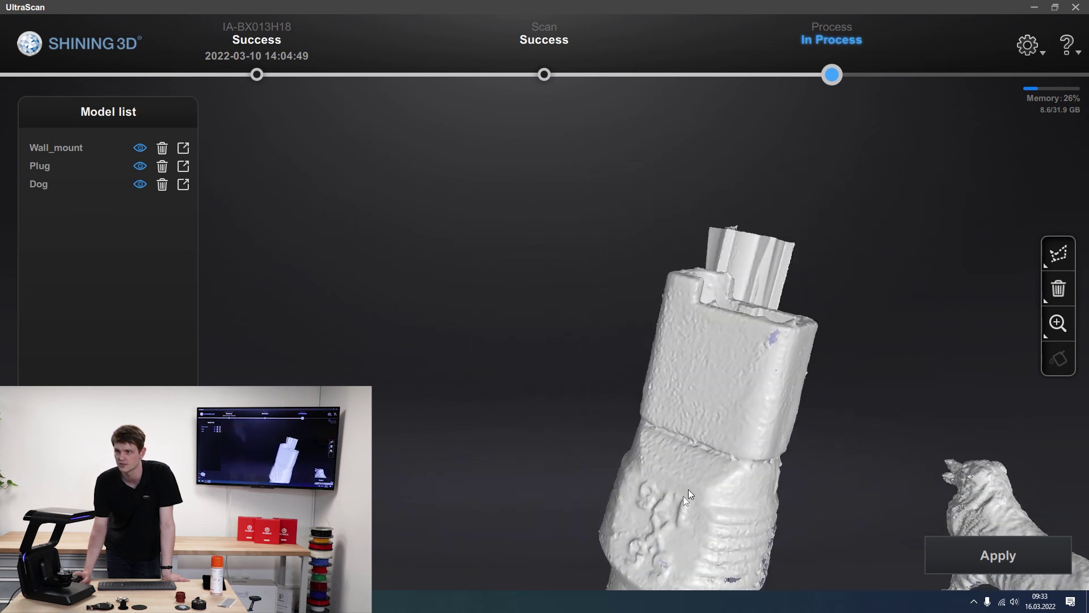
drag(769, 460, 733, 519)
- Stand the models upright, zoom back out, and apply the pending mesh edit
scroll(539, 324, down, 3)
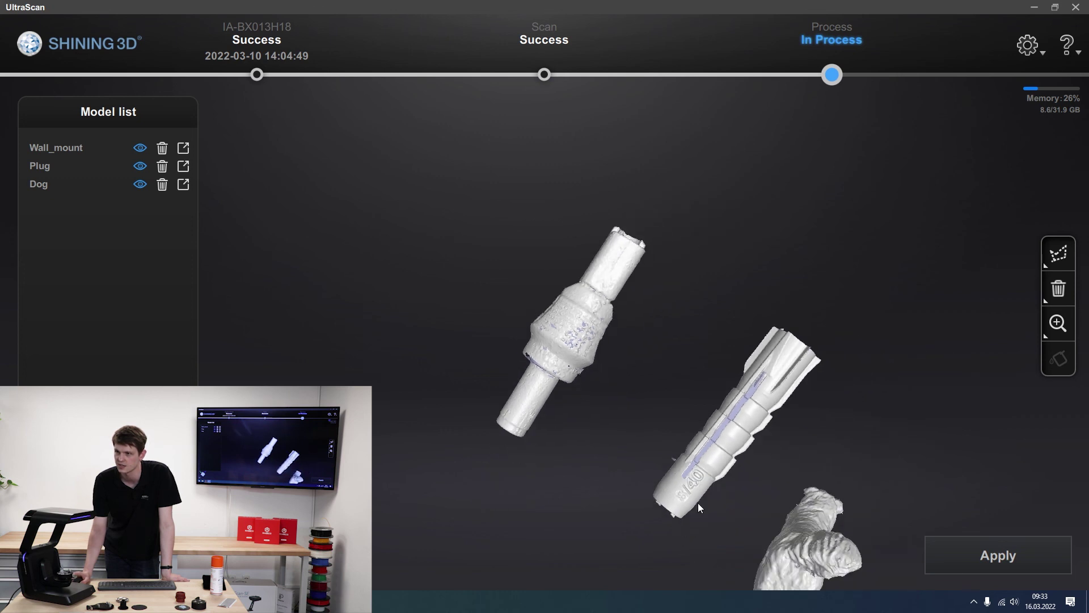
scroll(698, 506, up, 5)
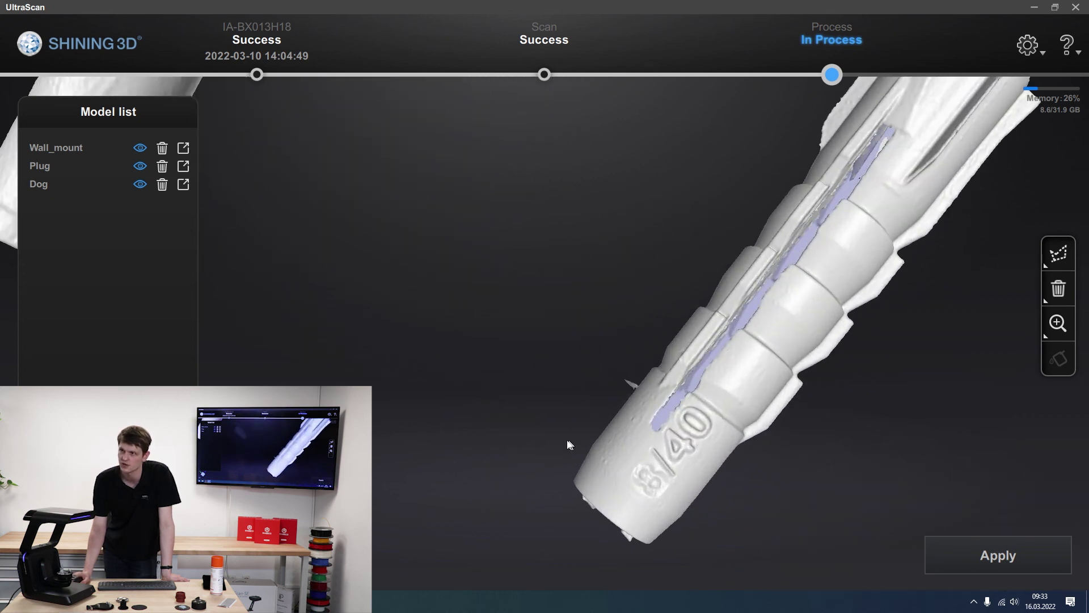
scroll(572, 444, down, 5)
drag(573, 443, 792, 348)
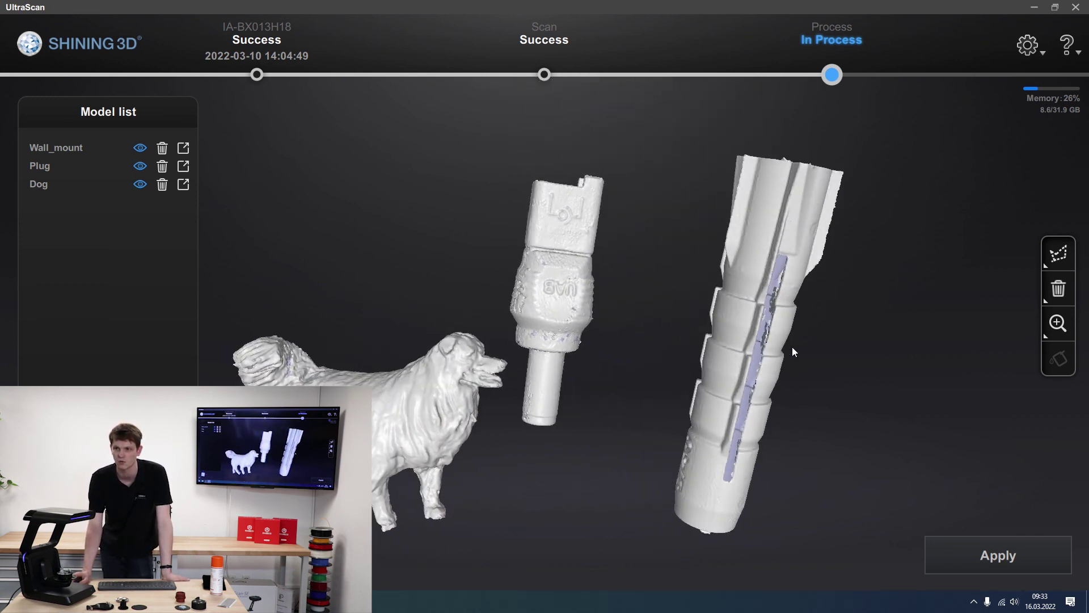
scroll(461, 360, down, 3)
scroll(477, 369, down, 3)
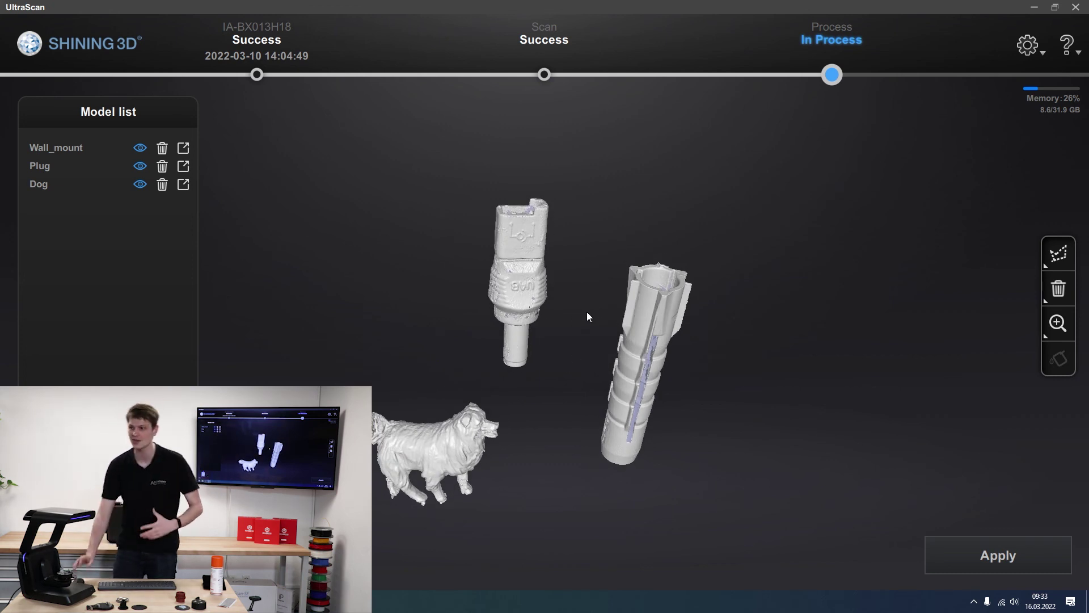
click(1015, 552)
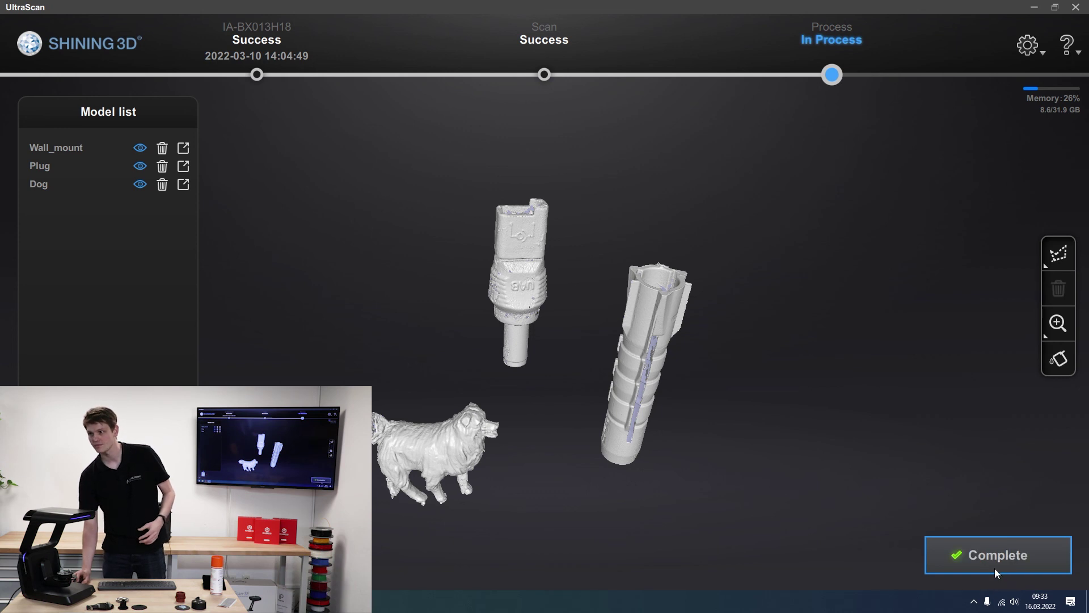